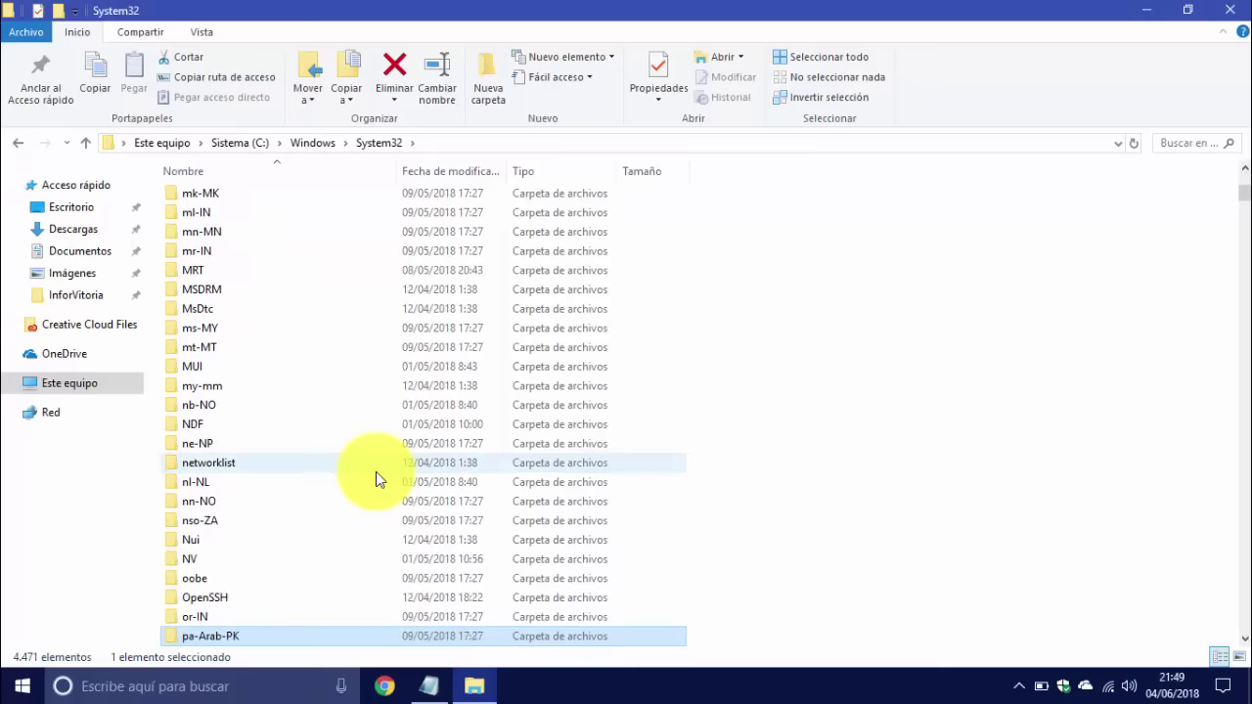
# Look through the folders and DLL files in C:\Windows\System32 and close the folder window.
pyautogui.press('Down')
pyautogui.press('Down')
pyautogui.press('Down')
pyautogui.press('Down')
pyautogui.press('Down')
pyautogui.press('Down')
pyautogui.press('Down')
pyautogui.press('Down')
pyautogui.press('Down')
pyautogui.press('Down')
pyautogui.press('Down')
pyautogui.press('Down')
pyautogui.press('Down')
pyautogui.press('Down')
pyautogui.press('Down')
pyautogui.press('Down')
pyautogui.press('Down')
pyautogui.press('Down')
pyautogui.press('Down')
pyautogui.press('Down')
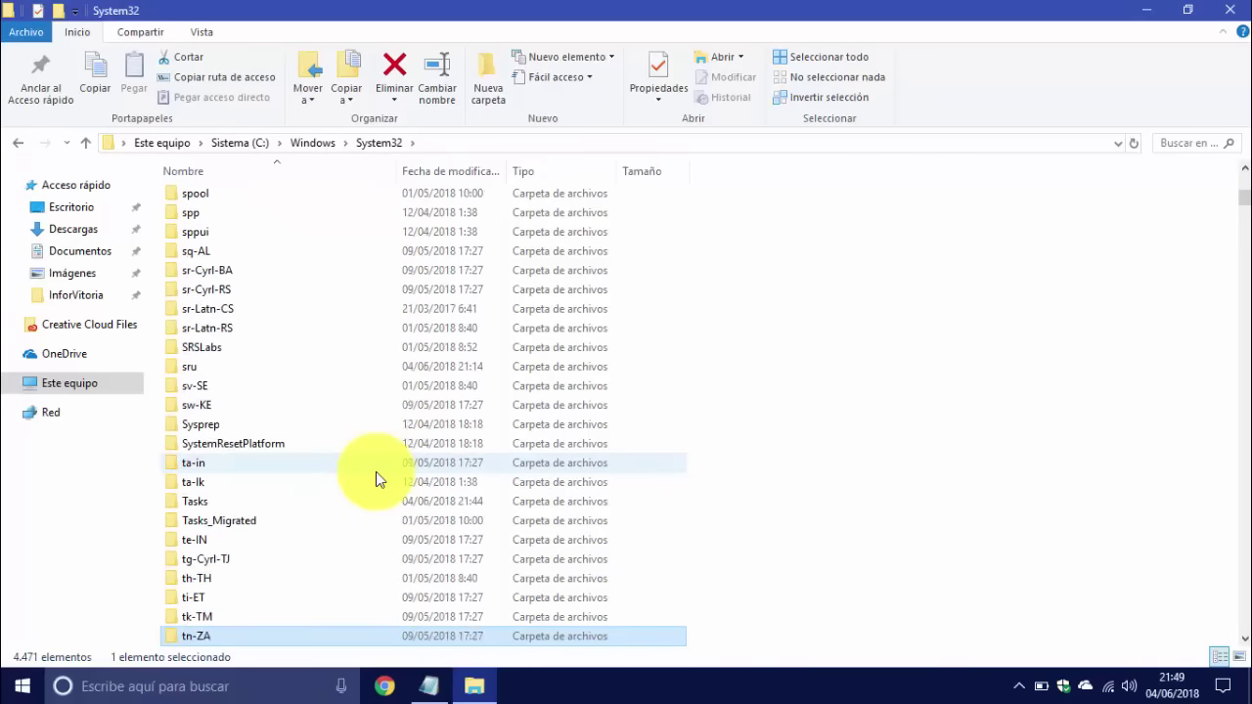
pyautogui.press('Down')
pyautogui.press('Down')
pyautogui.press('Down')
pyautogui.press('Down')
pyautogui.press('Down')
pyautogui.press('Down')
pyautogui.press('Down')
pyautogui.press('Down')
pyautogui.press('Down')
pyautogui.press('Down')
pyautogui.press('Down')
pyautogui.press('Down')
pyautogui.press('Down')
pyautogui.press('Down')
pyautogui.press('Down')
pyautogui.press('Down')
pyautogui.press('Down')
pyautogui.press('Down')
pyautogui.press('Down')
pyautogui.press('Down')
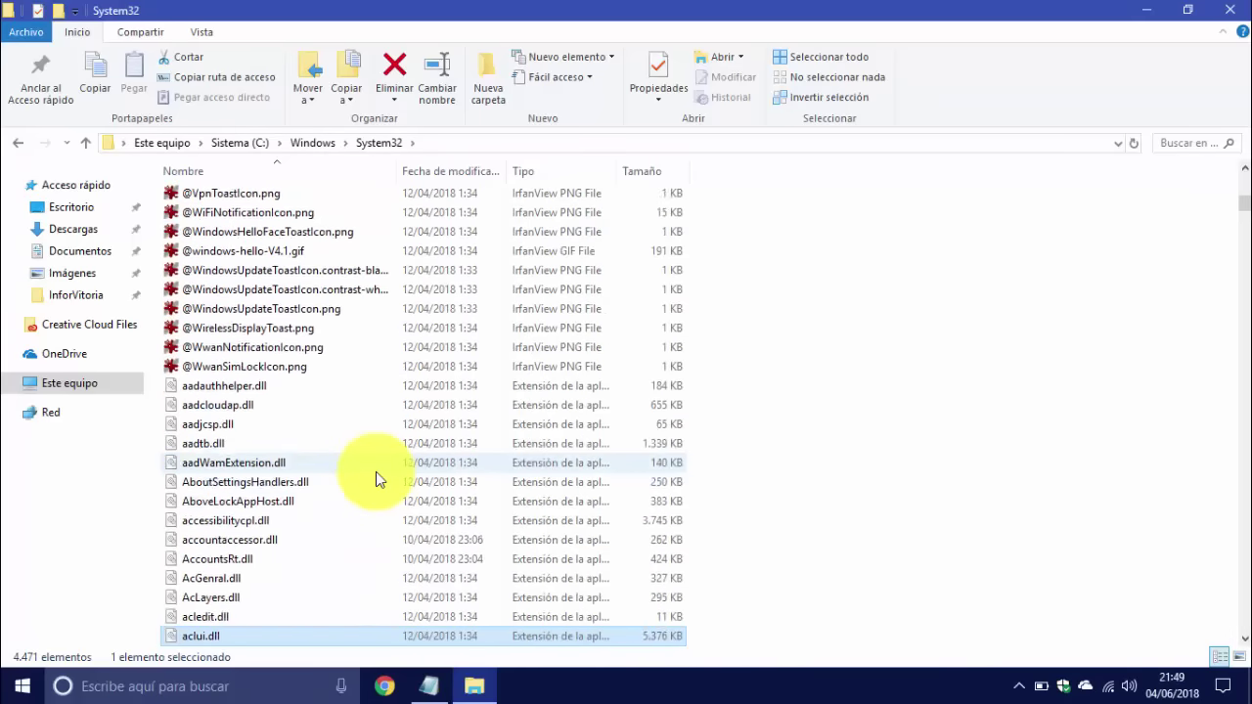
pyautogui.press('Down')
pyautogui.press('Down')
pyautogui.press('Down')
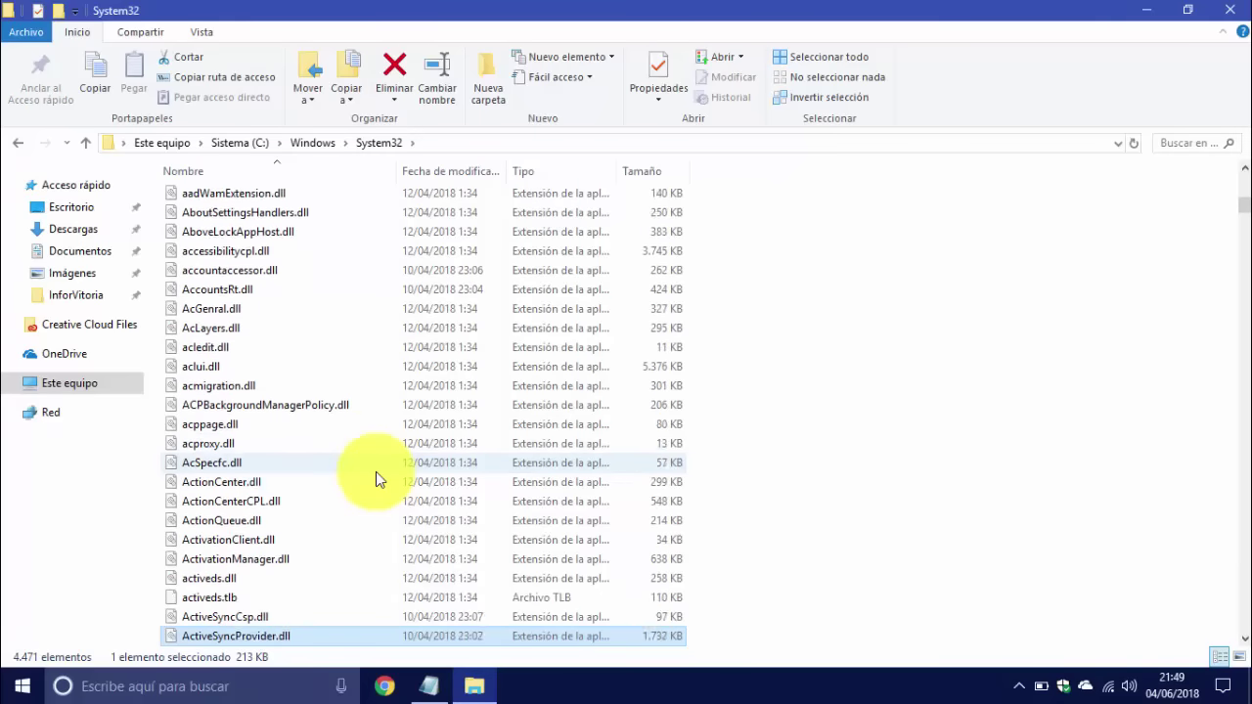
pyautogui.press('Down')
pyautogui.press('Up')
pyautogui.press('Up')
pyautogui.press('Up')
pyautogui.press('Up')
pyautogui.press('Up')
pyautogui.press('Up')
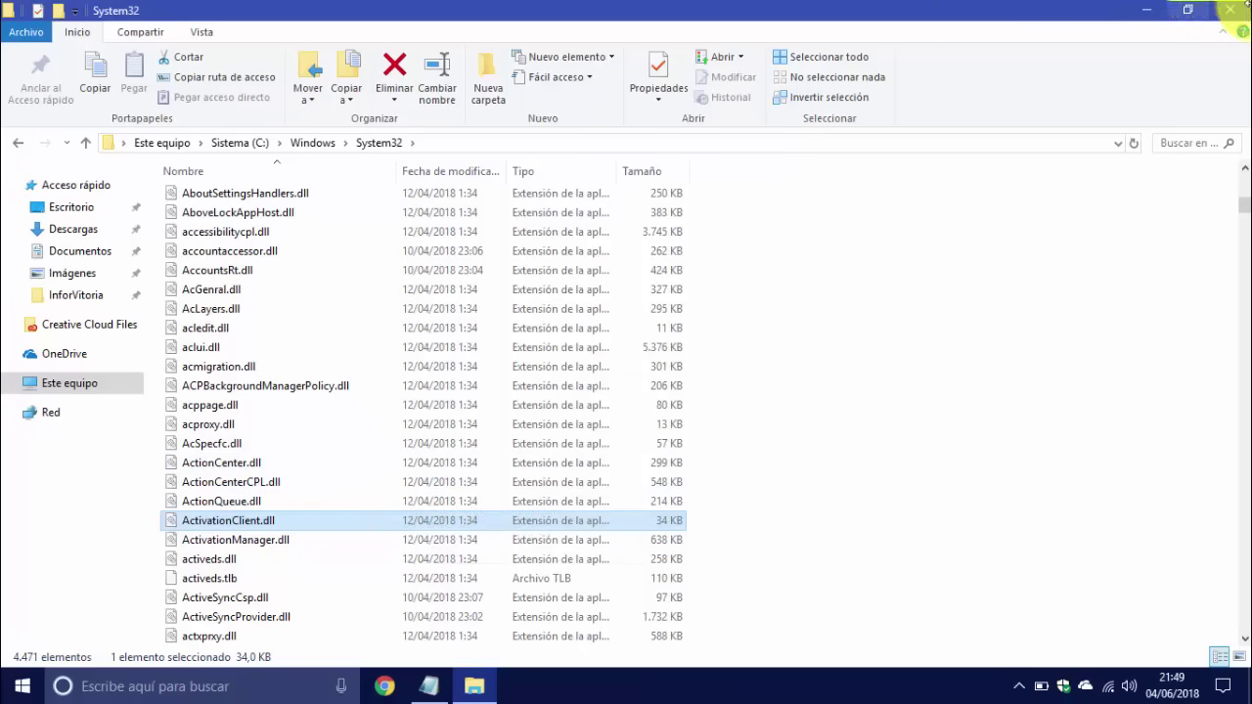
pyautogui.click(1230, 12)
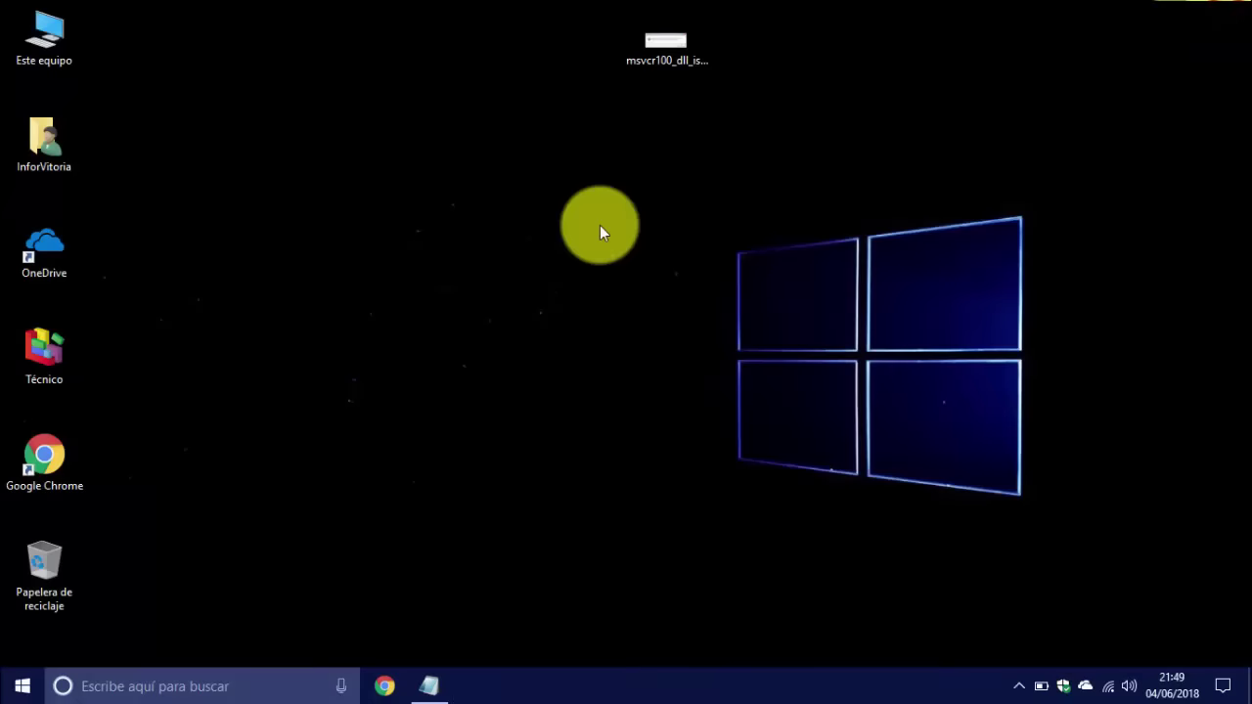
# View the msvcr100_dll_is_missing_error_popup.png image from the desktop and close it.
pyautogui.doubleClick(664, 46)
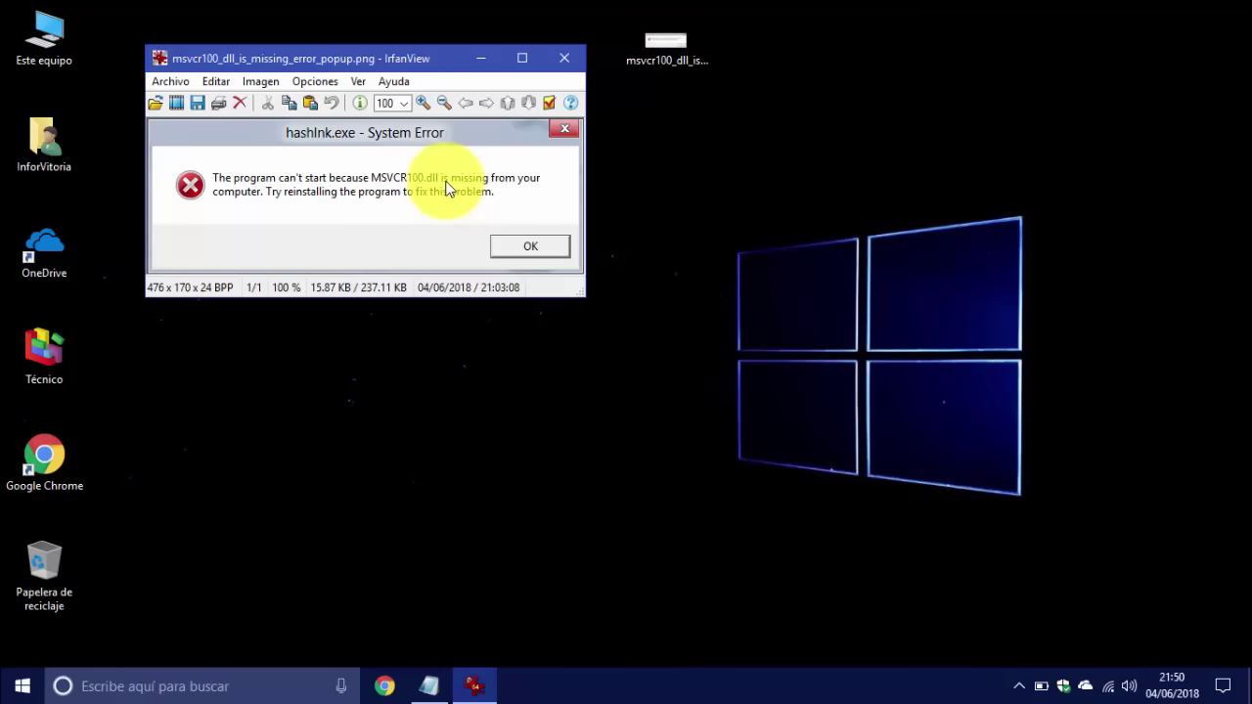
pyautogui.click(567, 56)
pyautogui.click(523, 500)
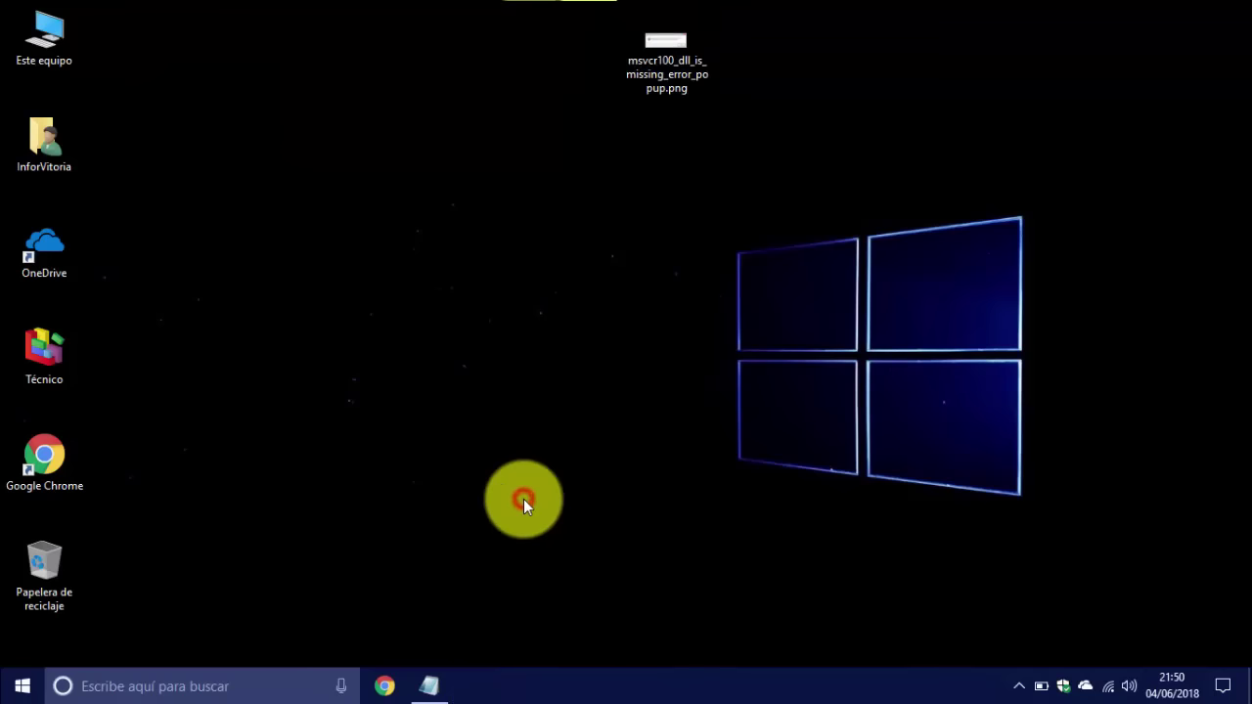
pyautogui.click(428, 681)
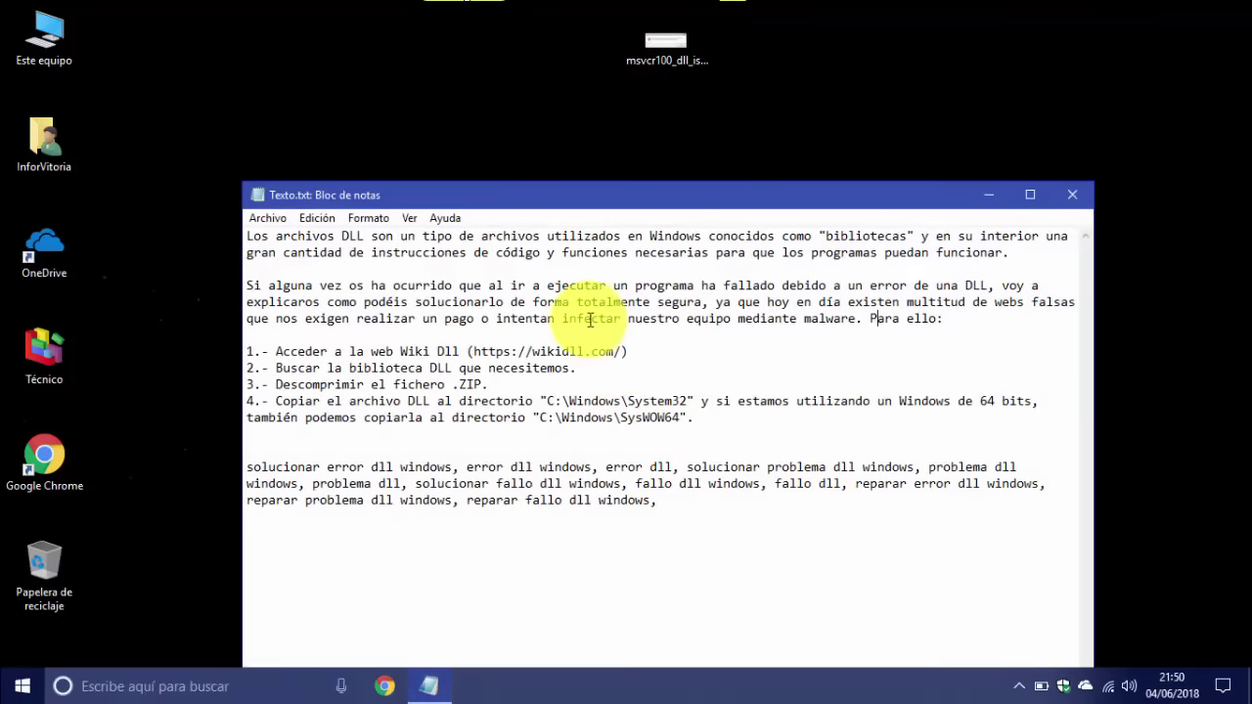
pyautogui.moveTo(621, 351); pyautogui.dragTo(476, 352)
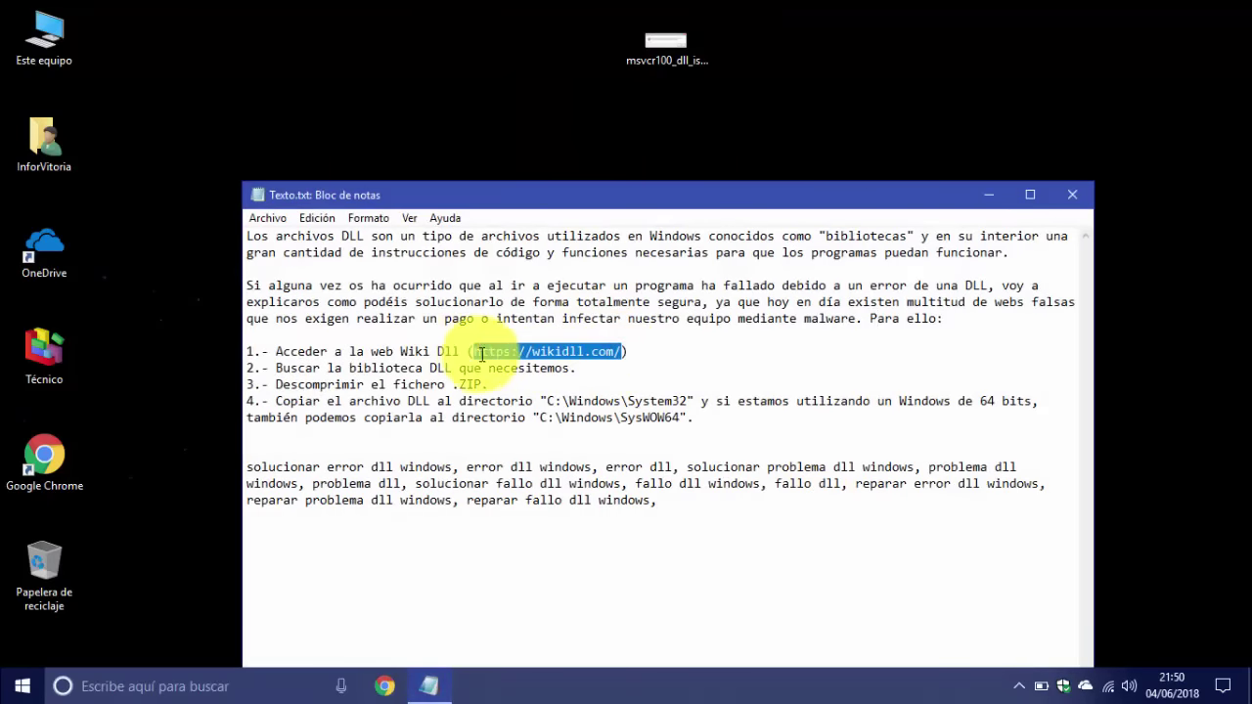
pyautogui.rightClick(499, 354)
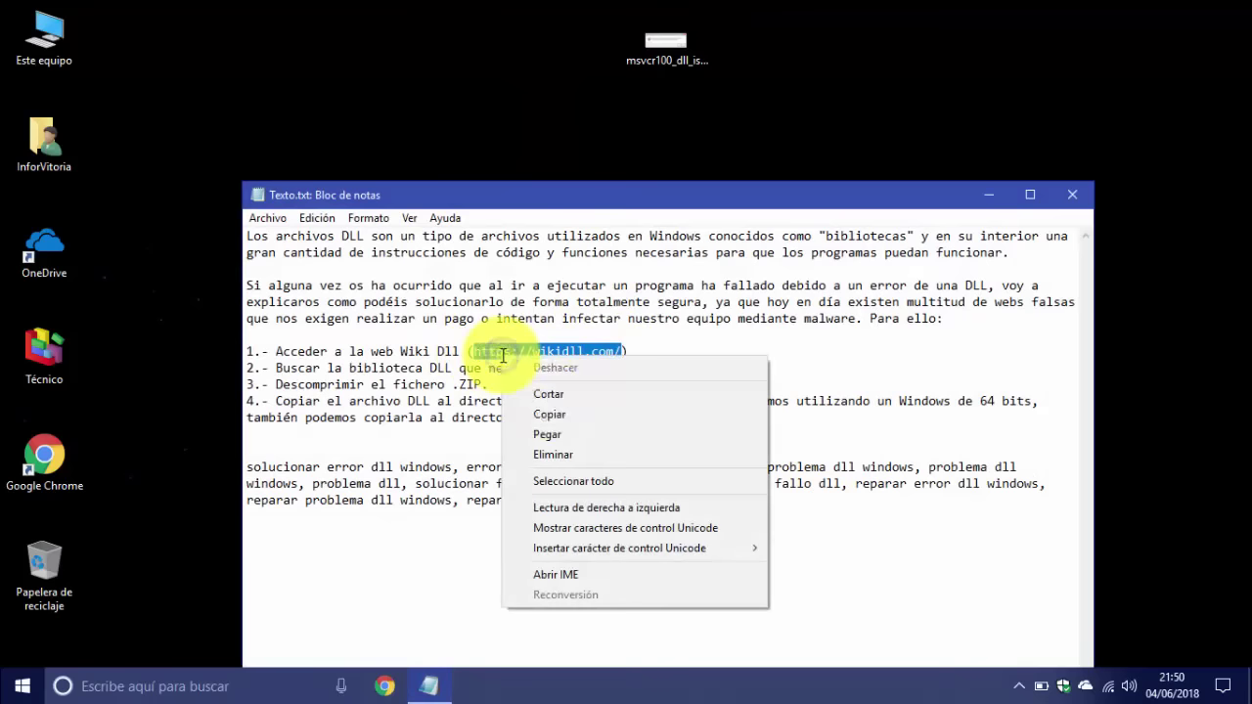
pyautogui.click(563, 418)
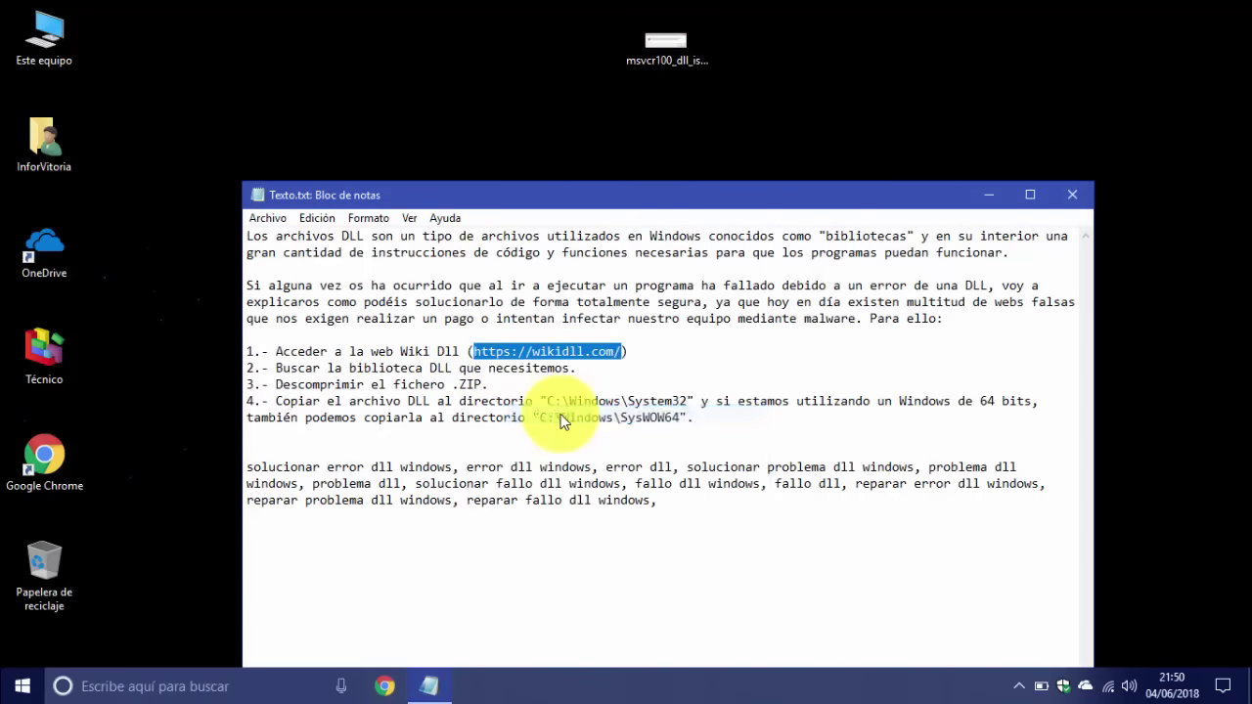
pyautogui.click(382, 687)
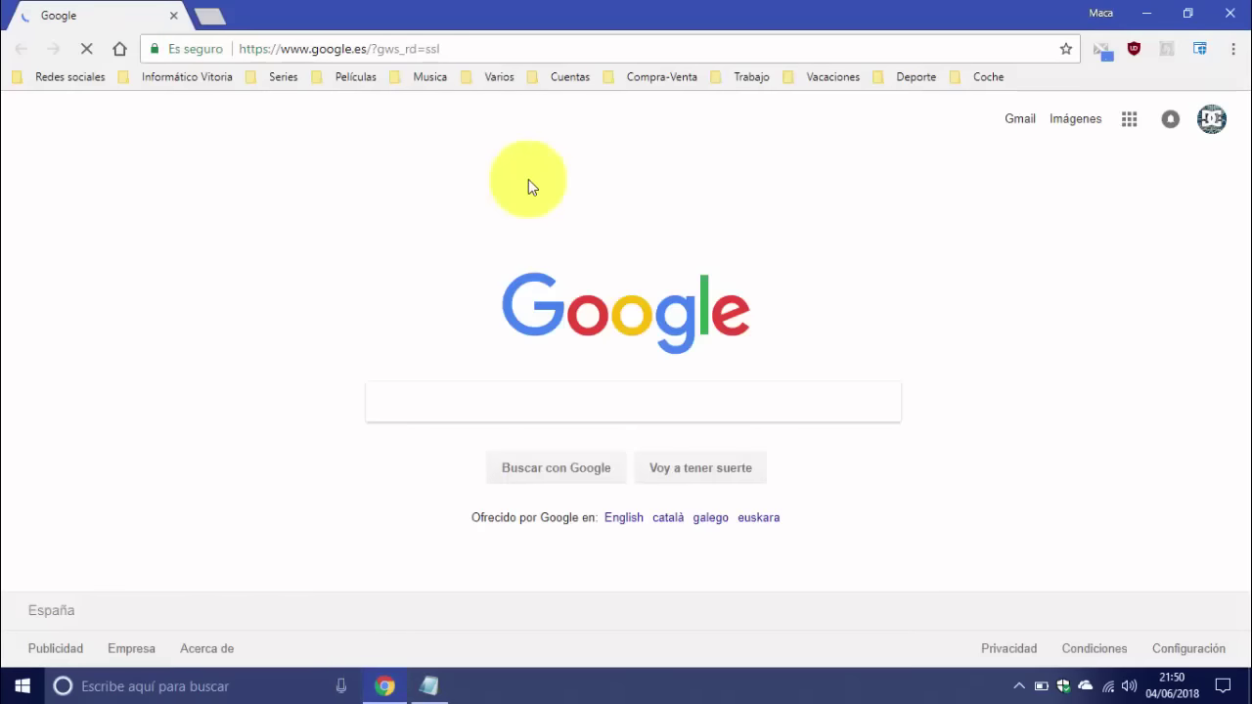
pyautogui.click(466, 41)
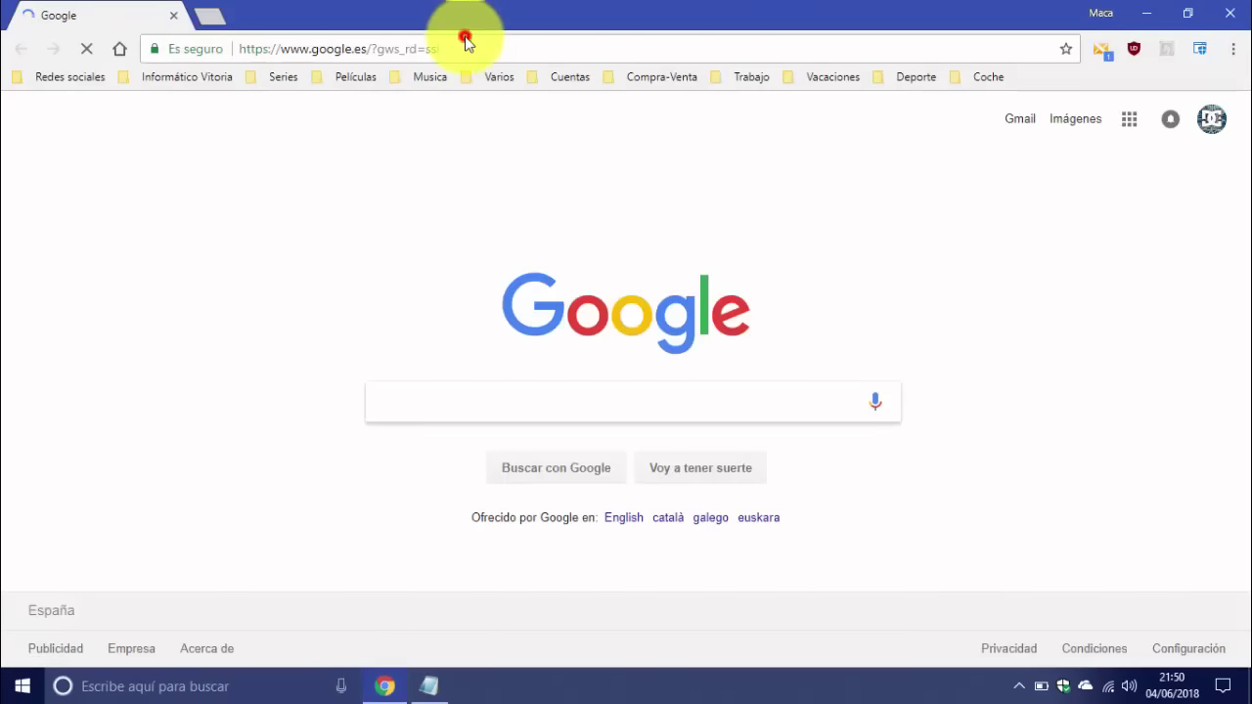
pyautogui.click(489, 45)
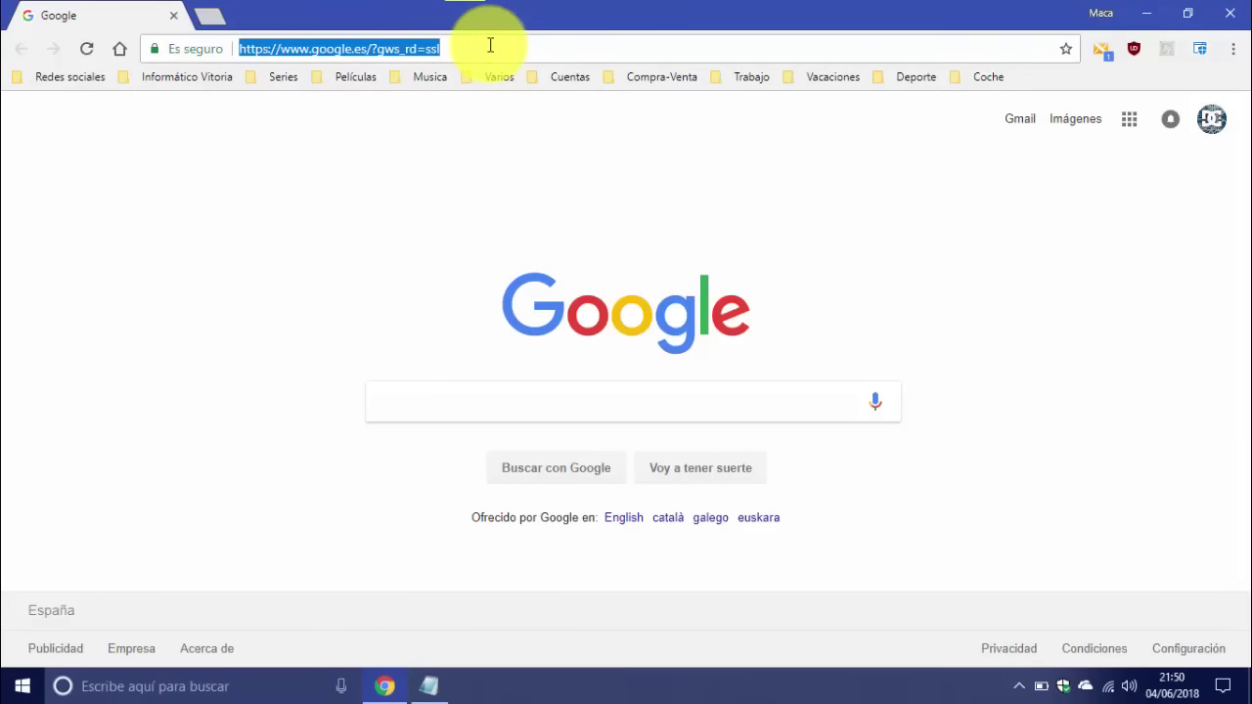
pyautogui.hotkey('ctrl', 'v')
pyautogui.press('Return')
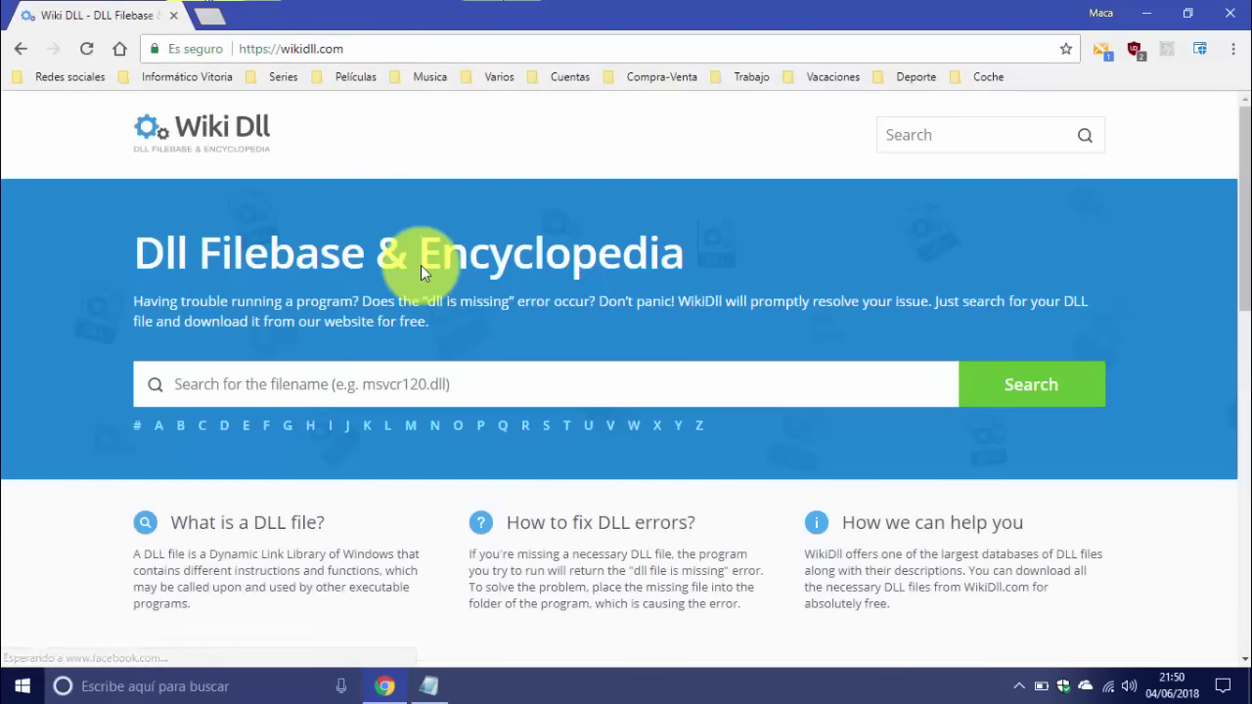
# Look over the Wiki Dll home page, including its file search and the lists of new and popular DLL files.
pyautogui.click(467, 382)
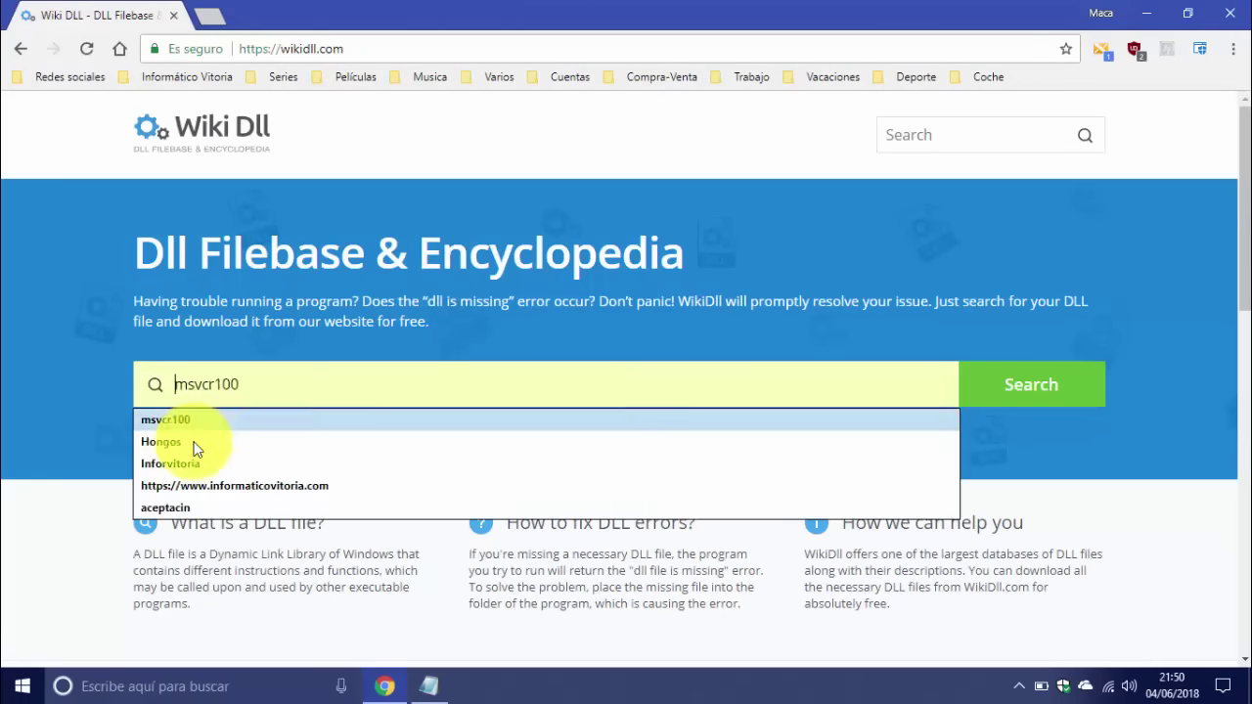
pyautogui.press('Escape')
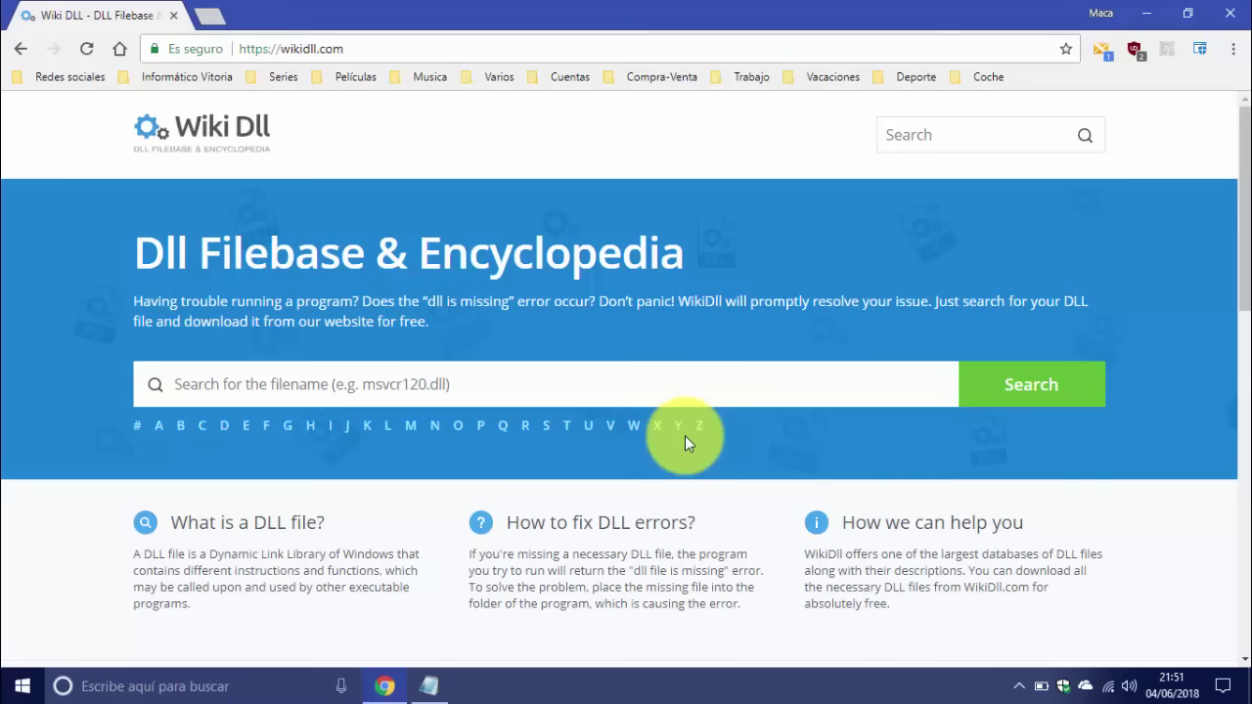
pyautogui.scroll(-5, 685, 435)
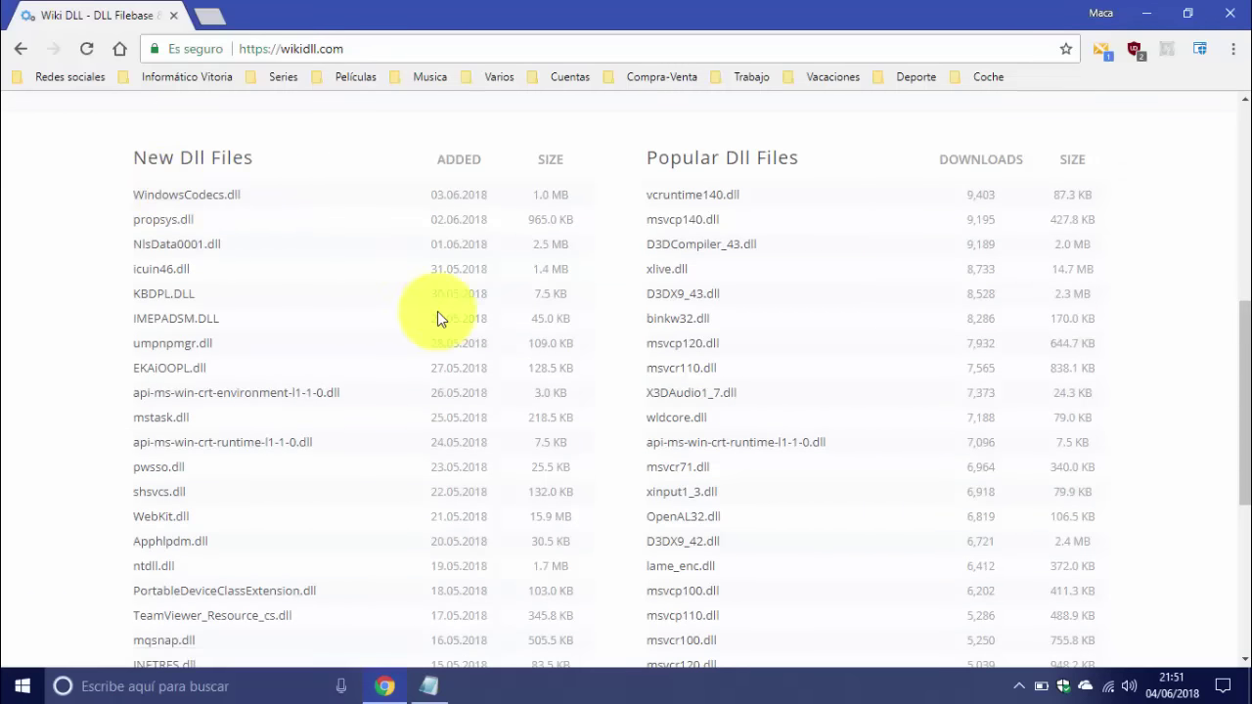
pyautogui.scroll(10, 713, 368)
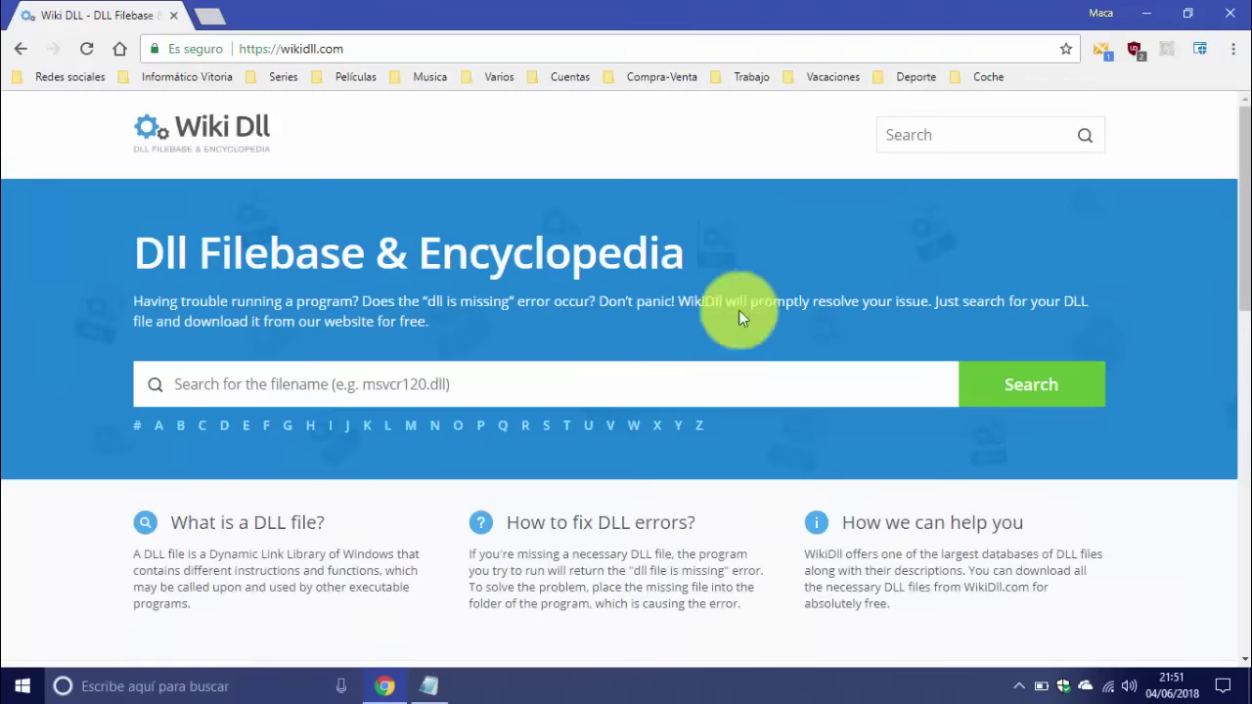
# Copy the "msvcr100" part of the error image's file name on the desktop.
pyautogui.click(1146, 11)
pyautogui.click(658, 56)
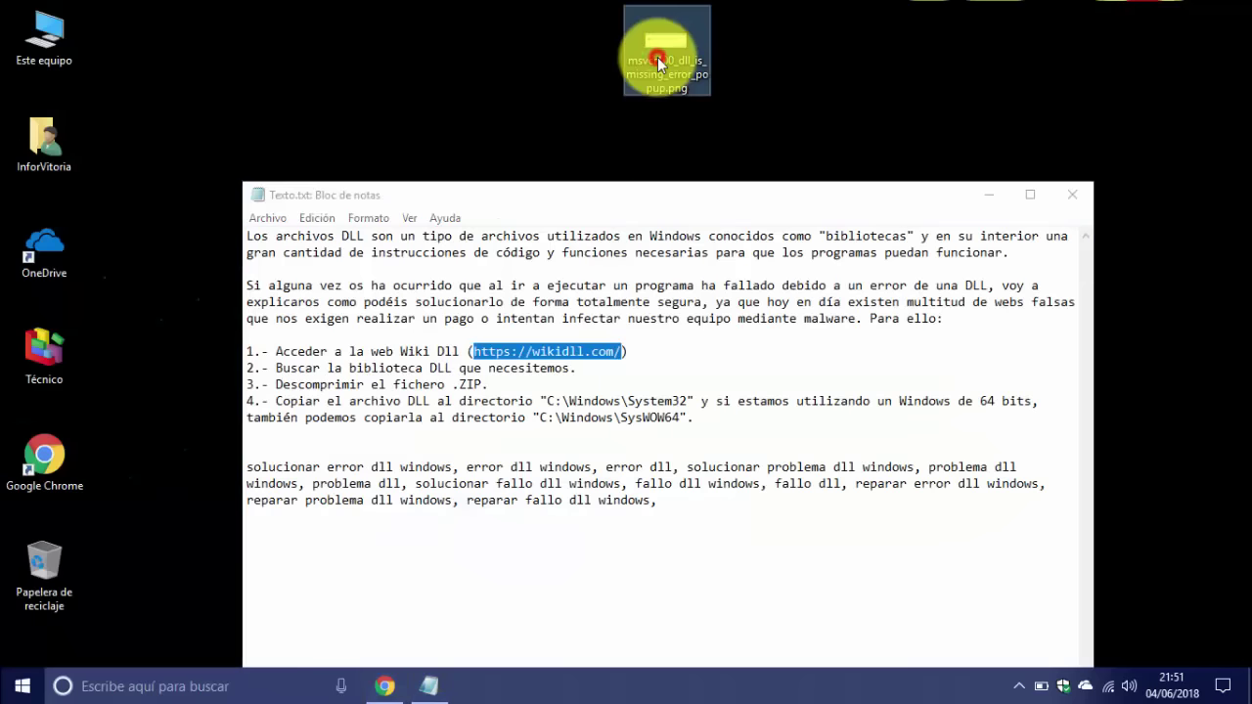
pyautogui.click(657, 57)
pyautogui.moveTo(675, 61); pyautogui.dragTo(629, 64)
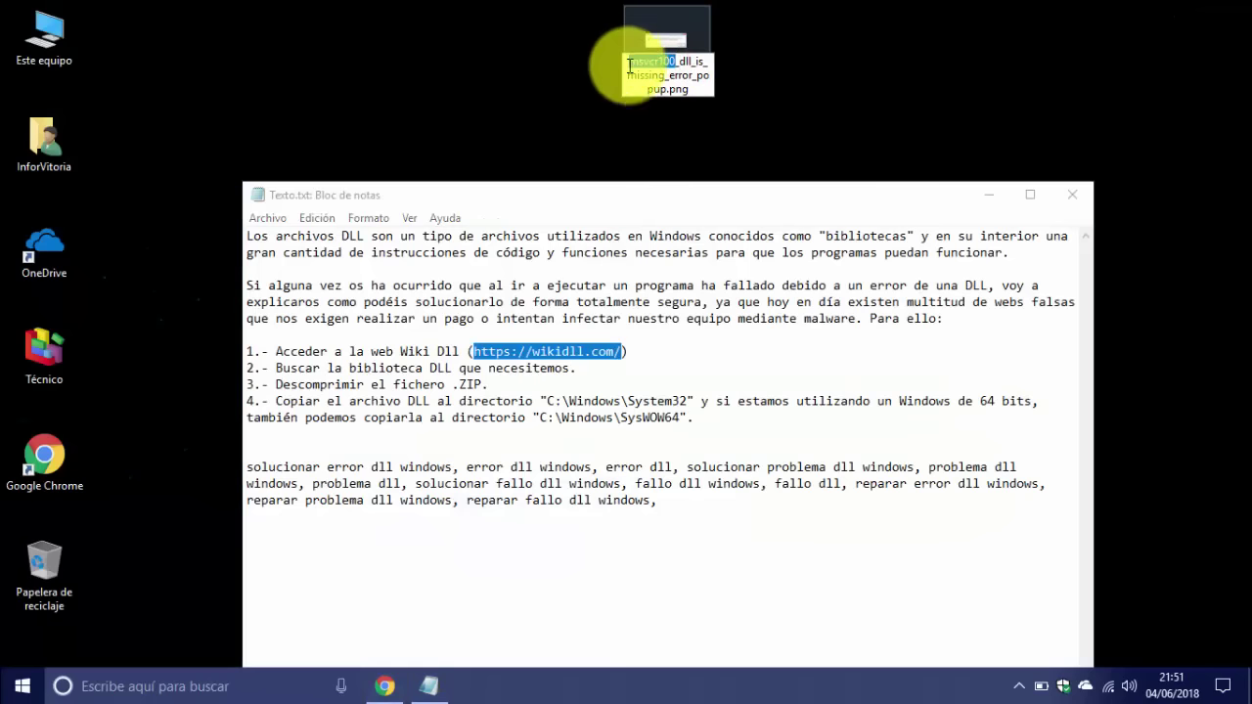
# Switch back to Chrome and search Wiki Dll for msvcr100.
pyautogui.click(384, 685)
pyautogui.click(424, 383)
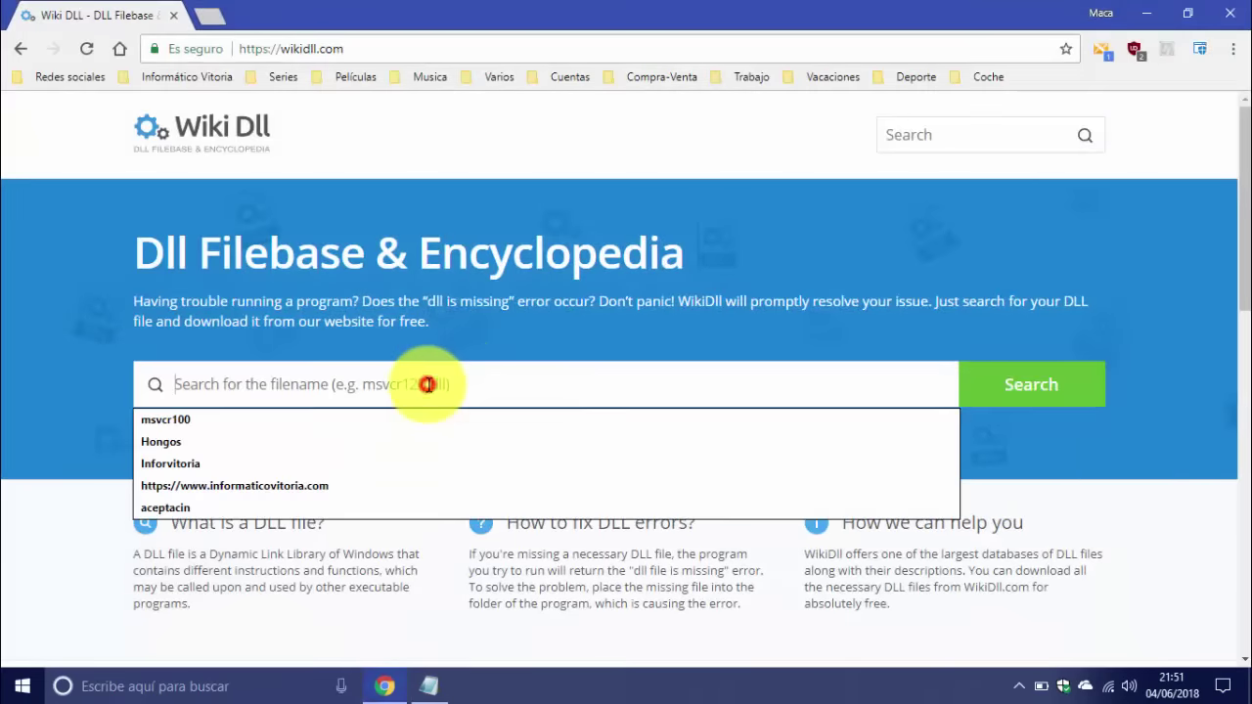
pyautogui.hotkey('ctrl', 'v')
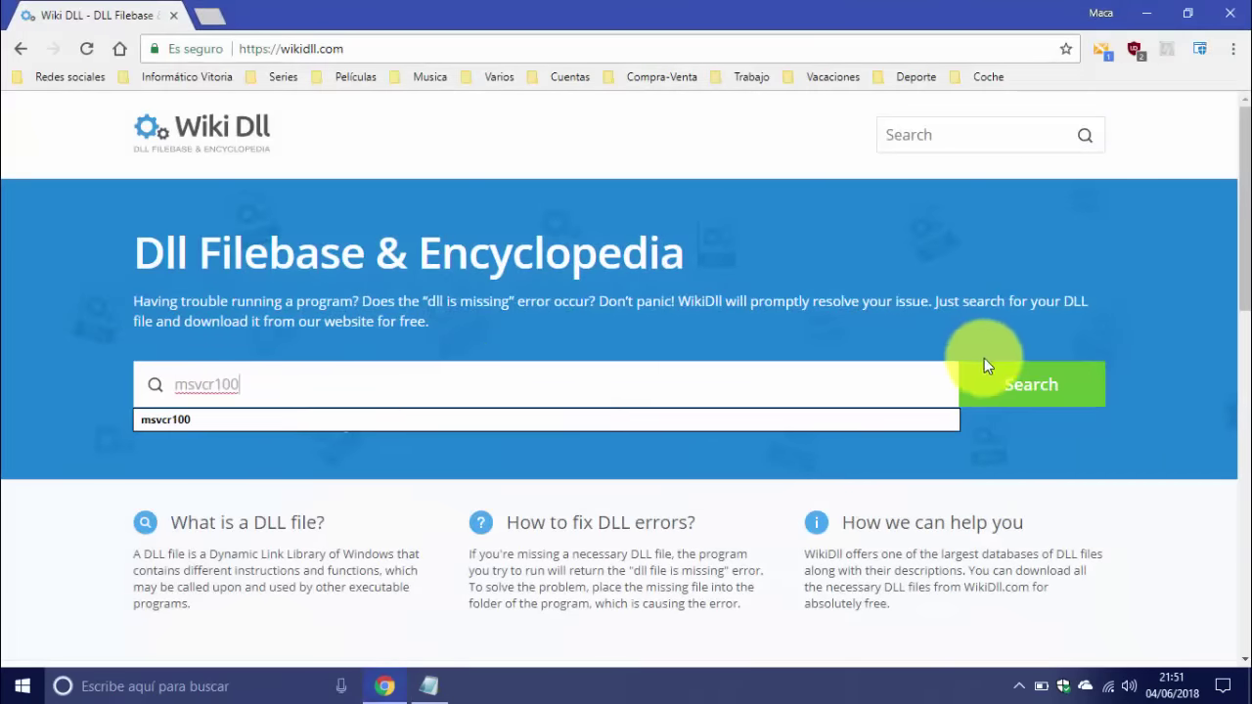
pyautogui.click(1012, 383)
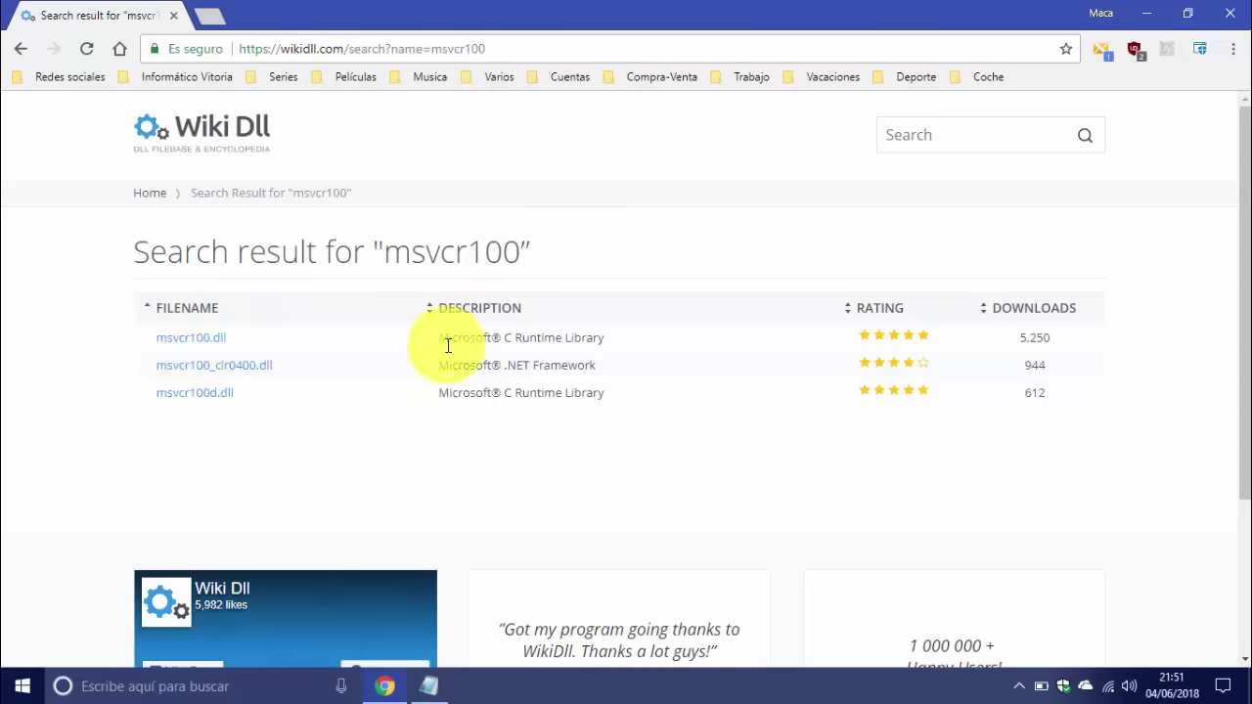
# Check the description and download count of msvcr100.dll in the search results and open its download page.
pyautogui.moveTo(441, 338); pyautogui.dragTo(609, 342)
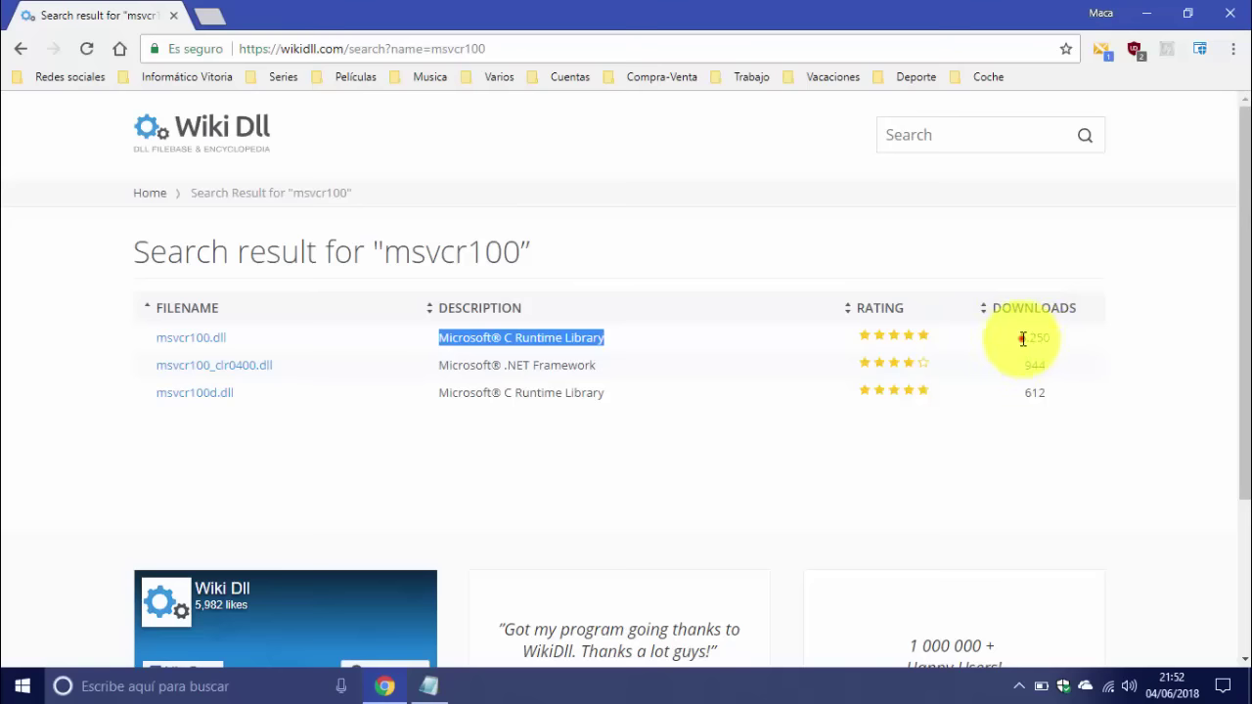
pyautogui.moveTo(1020, 338); pyautogui.dragTo(1060, 339)
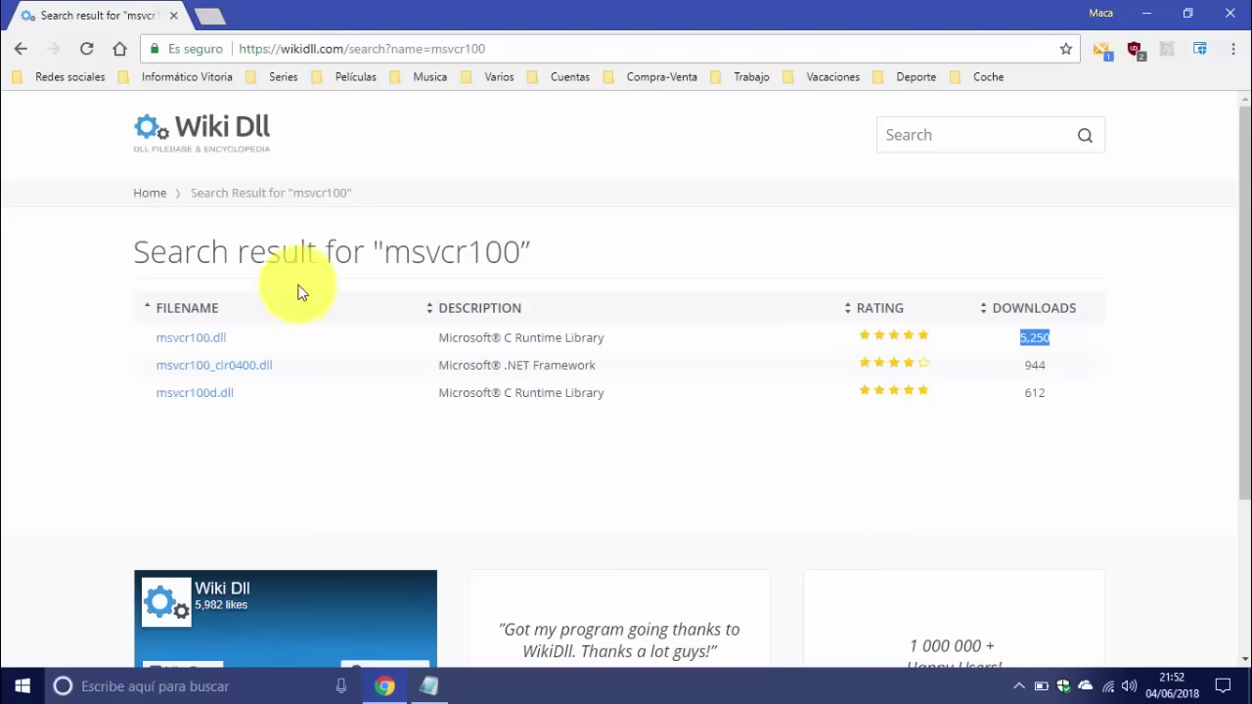
pyautogui.click(177, 342)
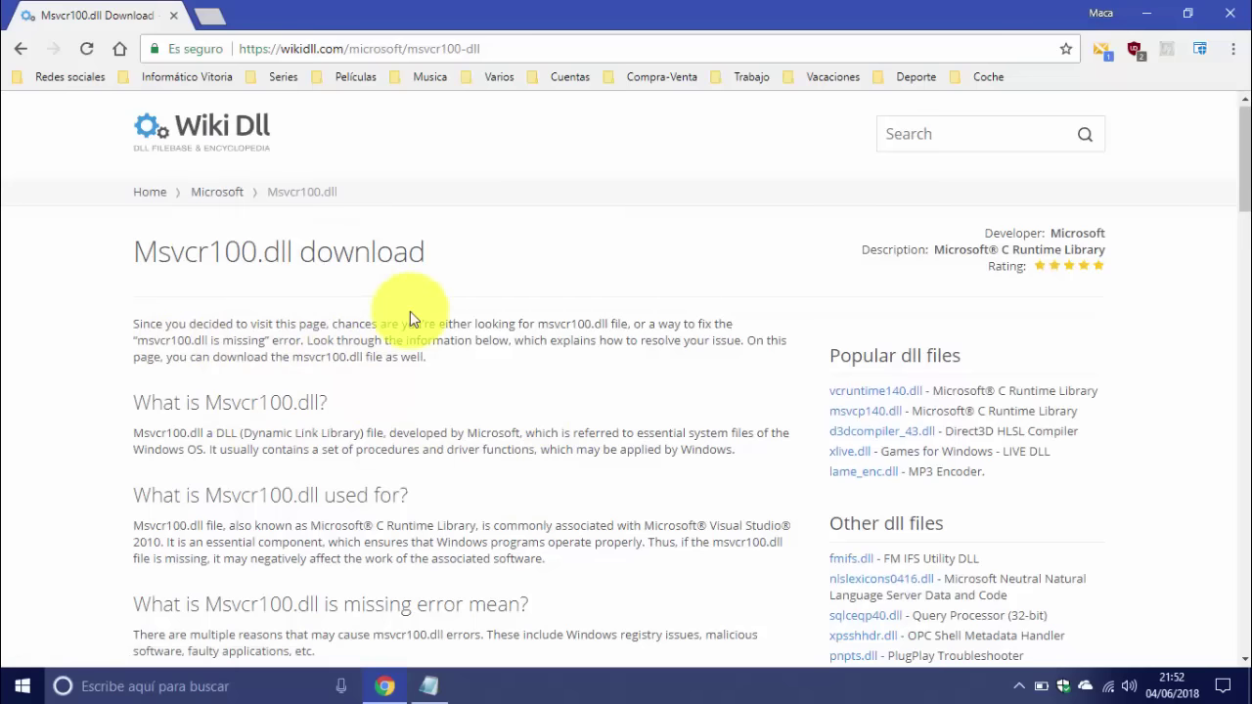
# Examine the table of available Msvcr100.dll versions on the download page.
pyautogui.scroll(-10, 410, 311)
pyautogui.scroll(-4, 410, 311)
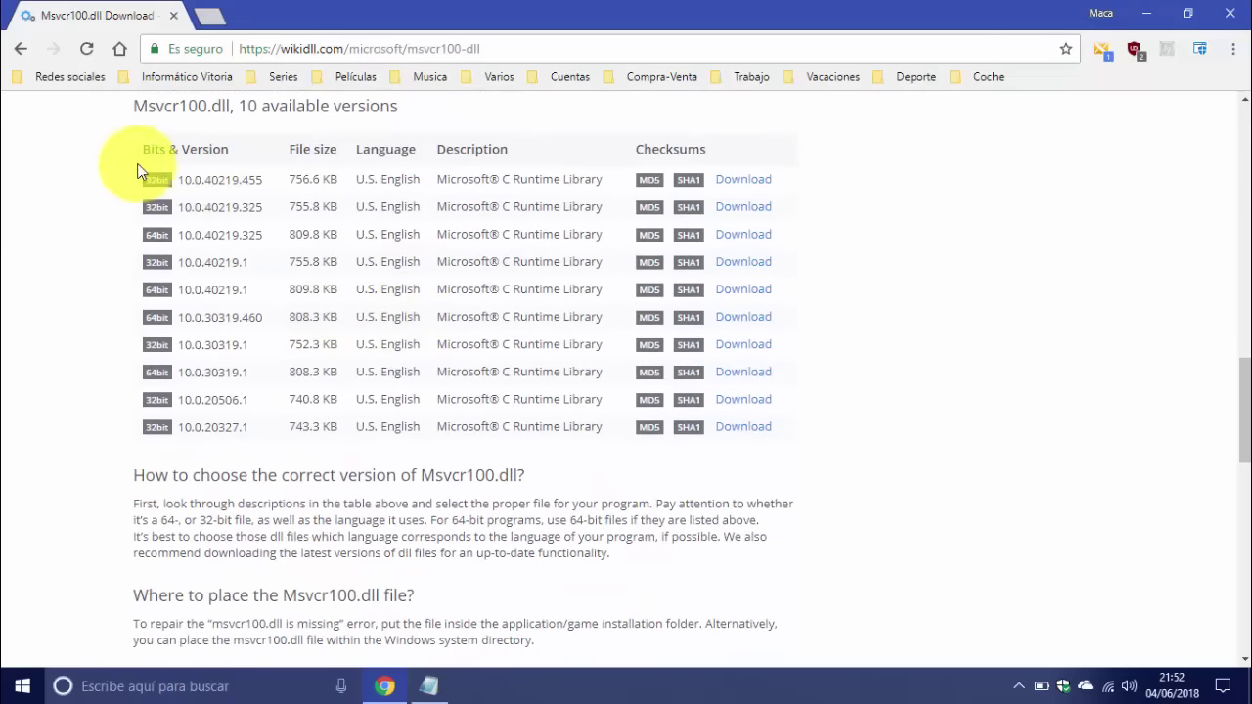
pyautogui.moveTo(129, 173); pyautogui.dragTo(492, 186)
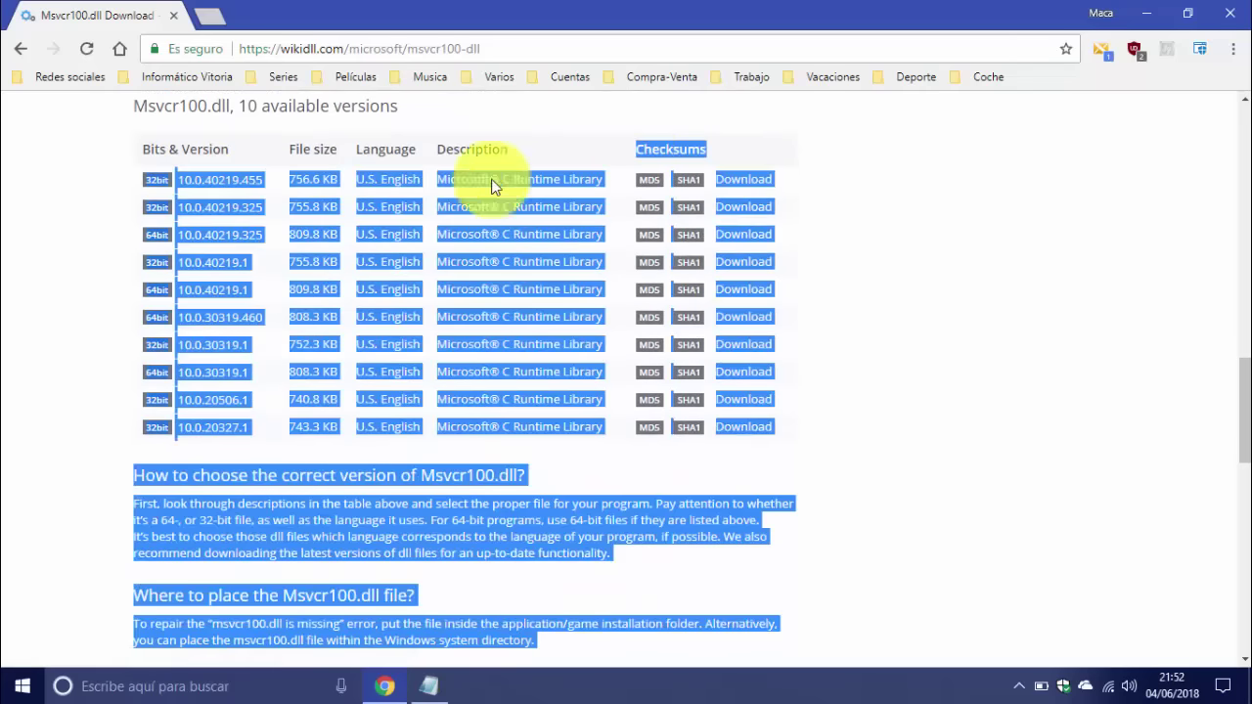
pyautogui.click(50, 234)
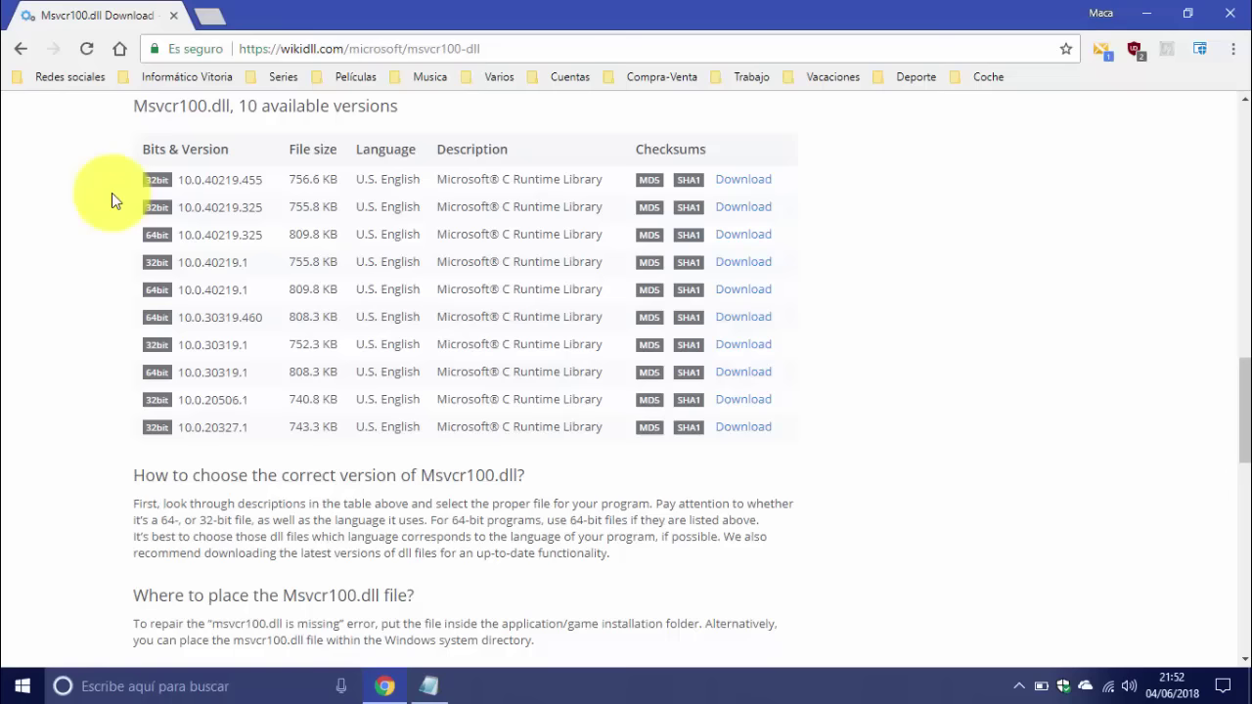
# Check in the properties of Este equipo whether Windows is 32-bit or 64-bit, and close the system window.
pyautogui.click(1147, 12)
pyautogui.rightClick(67, 38)
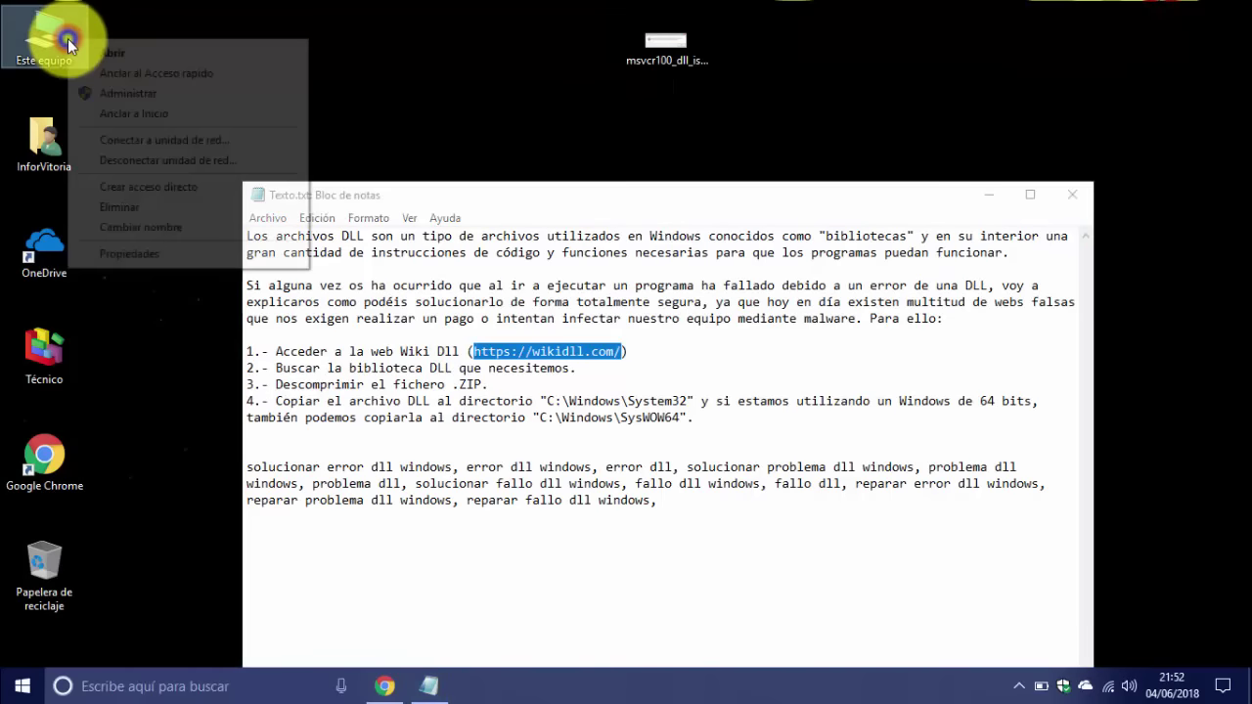
pyautogui.click(161, 254)
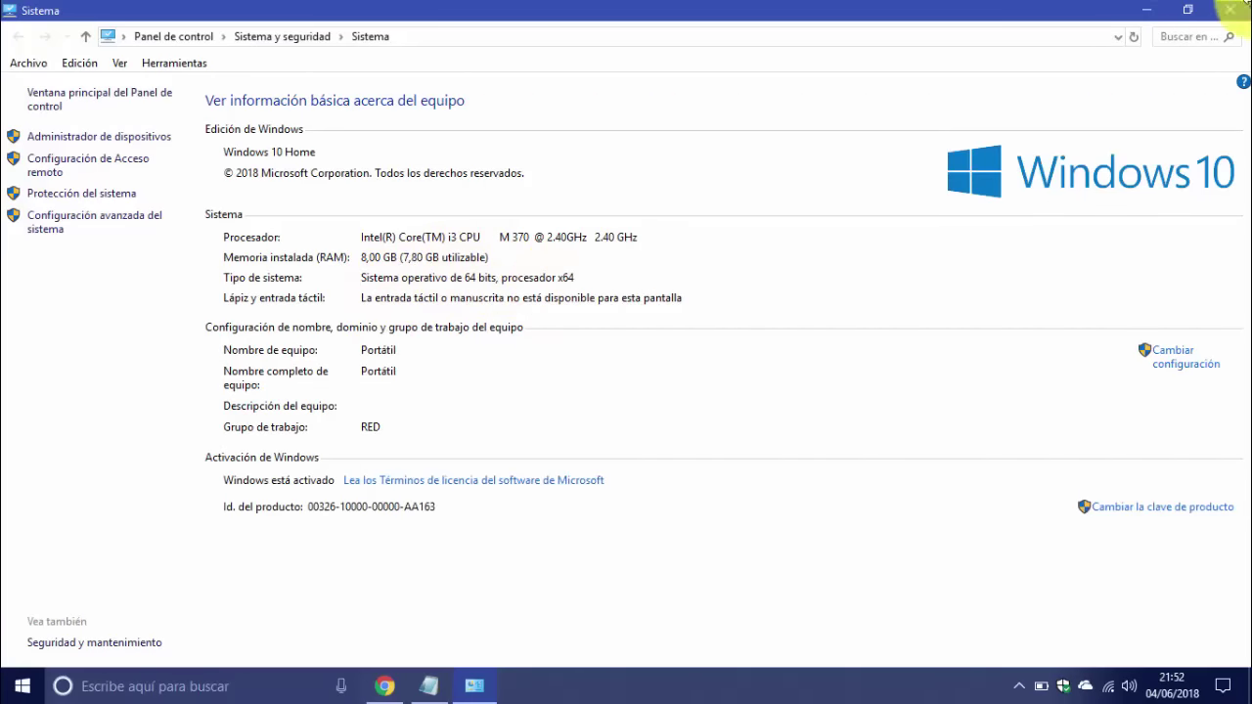
pyautogui.click(1230, 10)
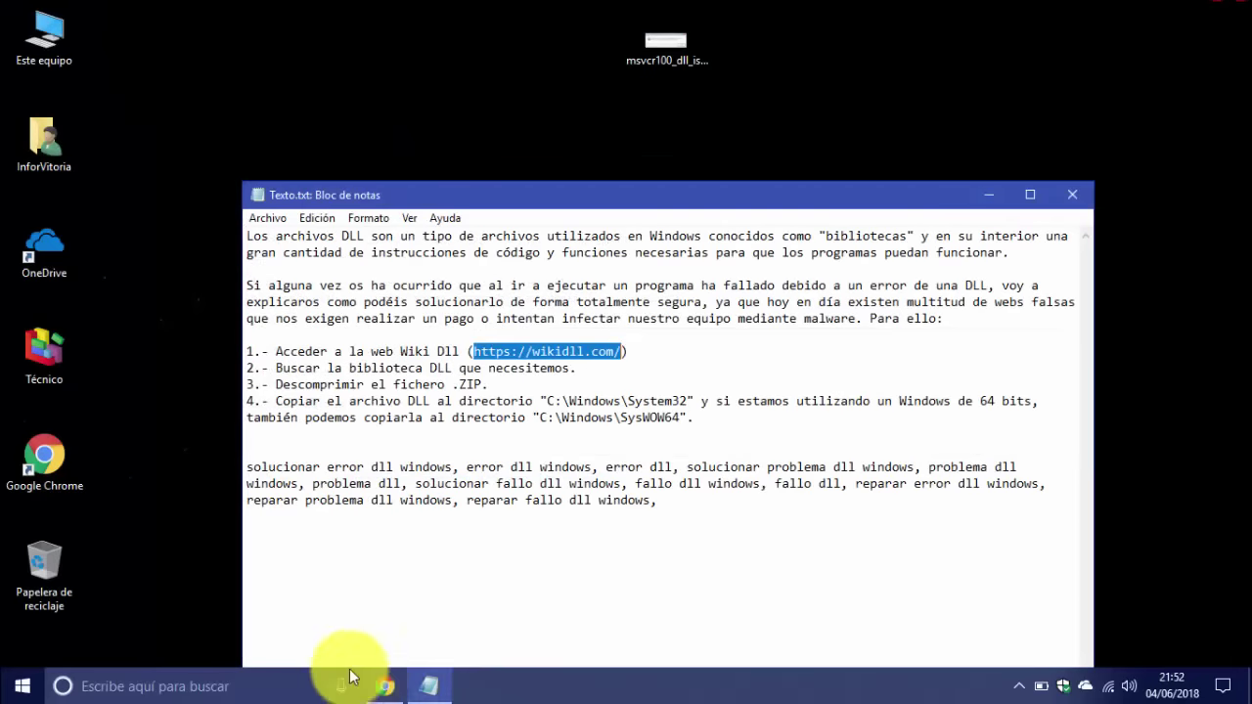
# Switch back to Chrome and compare the 32-bit and 64-bit version numbers in the Msvcr100.dll table.
pyautogui.click(386, 685)
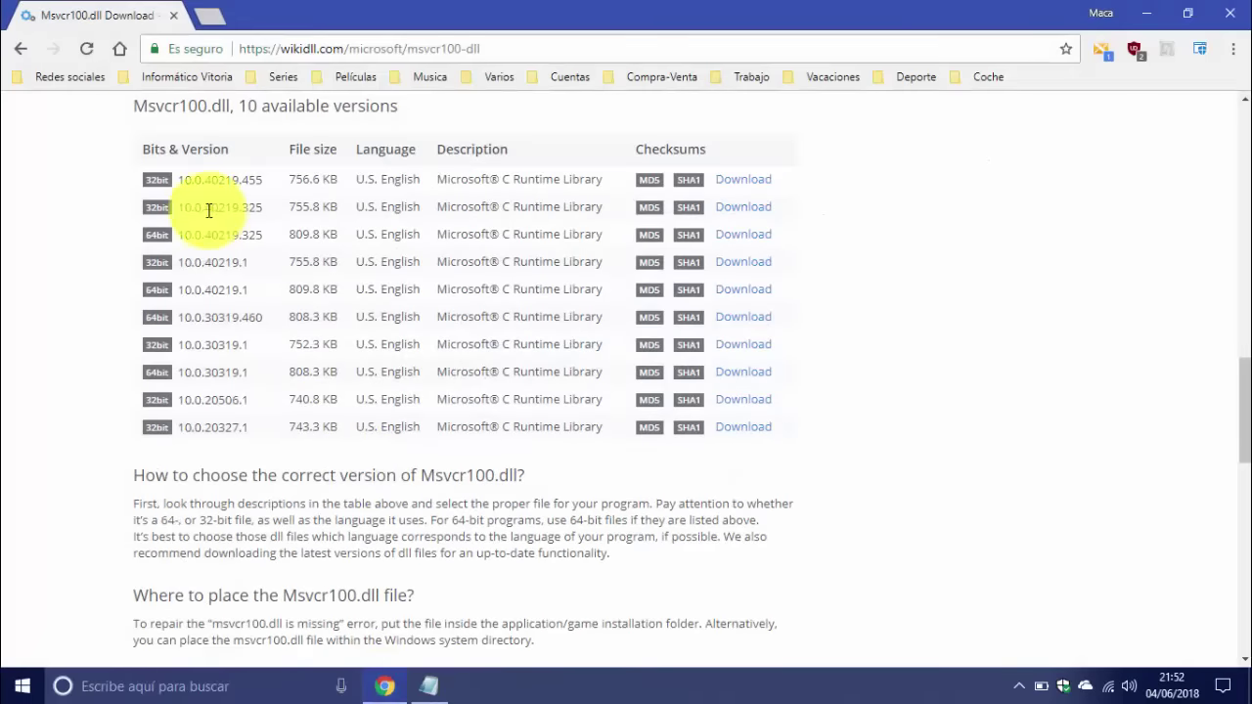
pyautogui.click(147, 291)
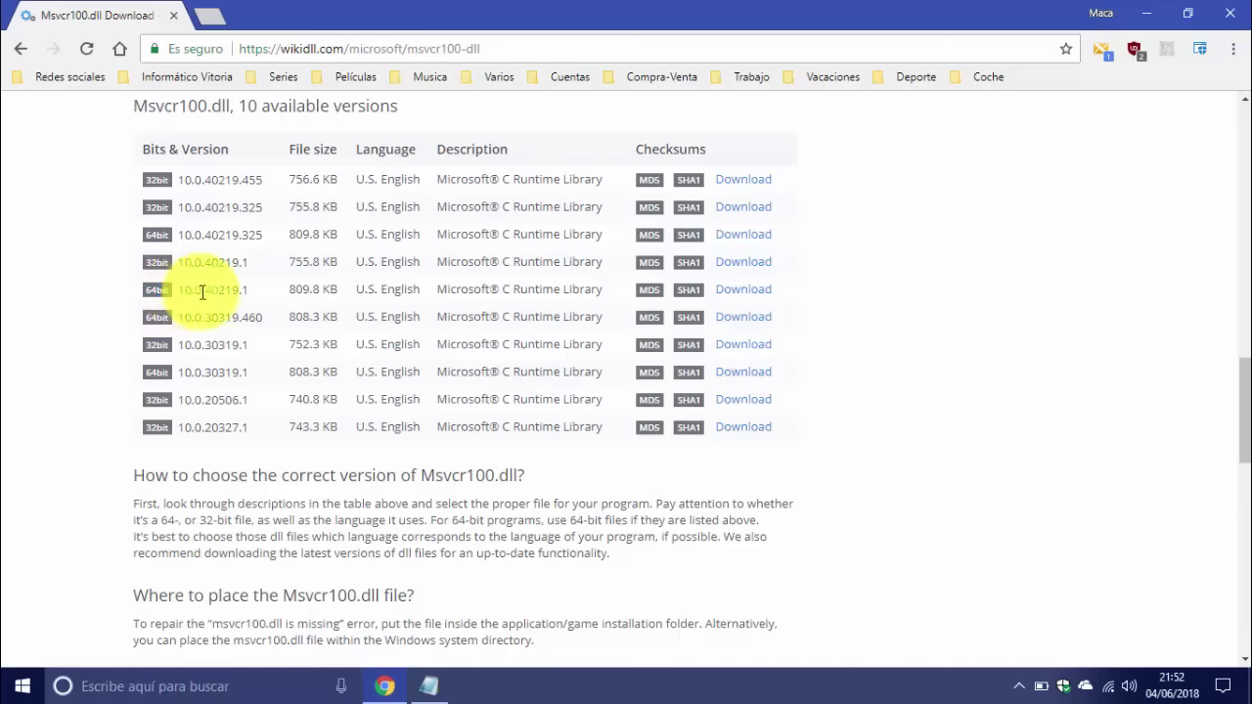
pyautogui.click(147, 290)
pyautogui.moveTo(146, 289); pyautogui.dragTo(235, 316)
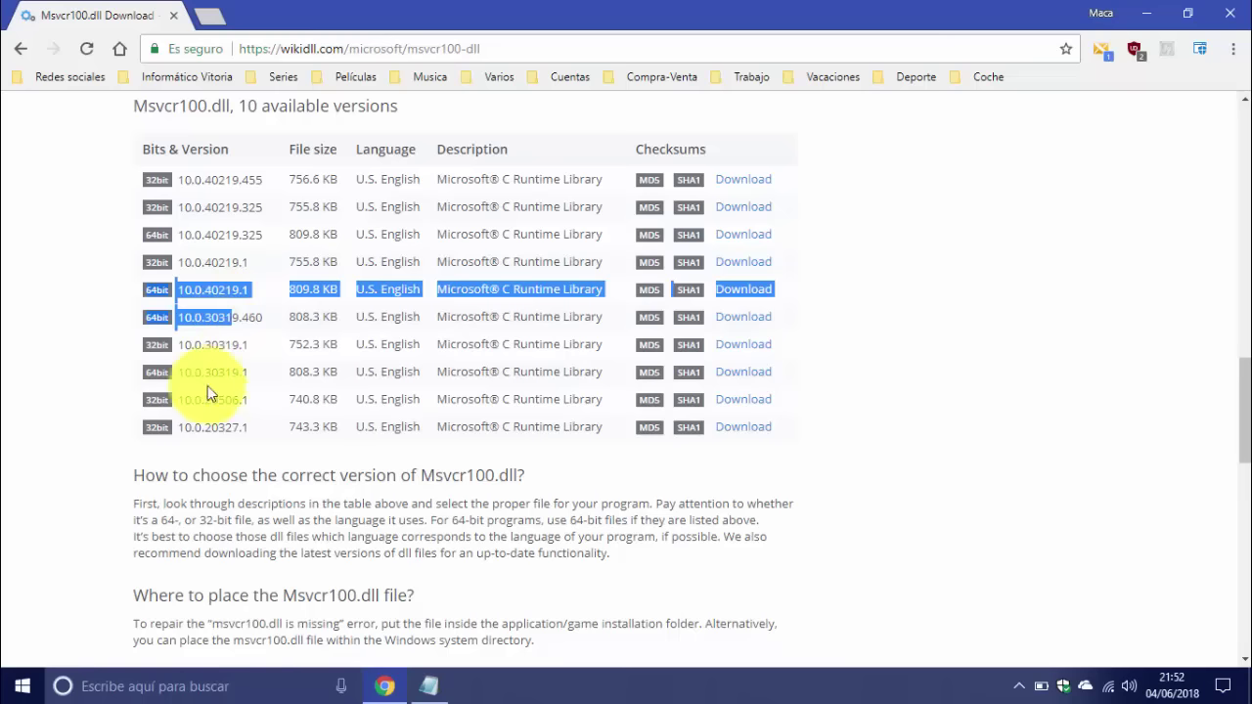
pyautogui.moveTo(177, 373); pyautogui.dragTo(225, 374)
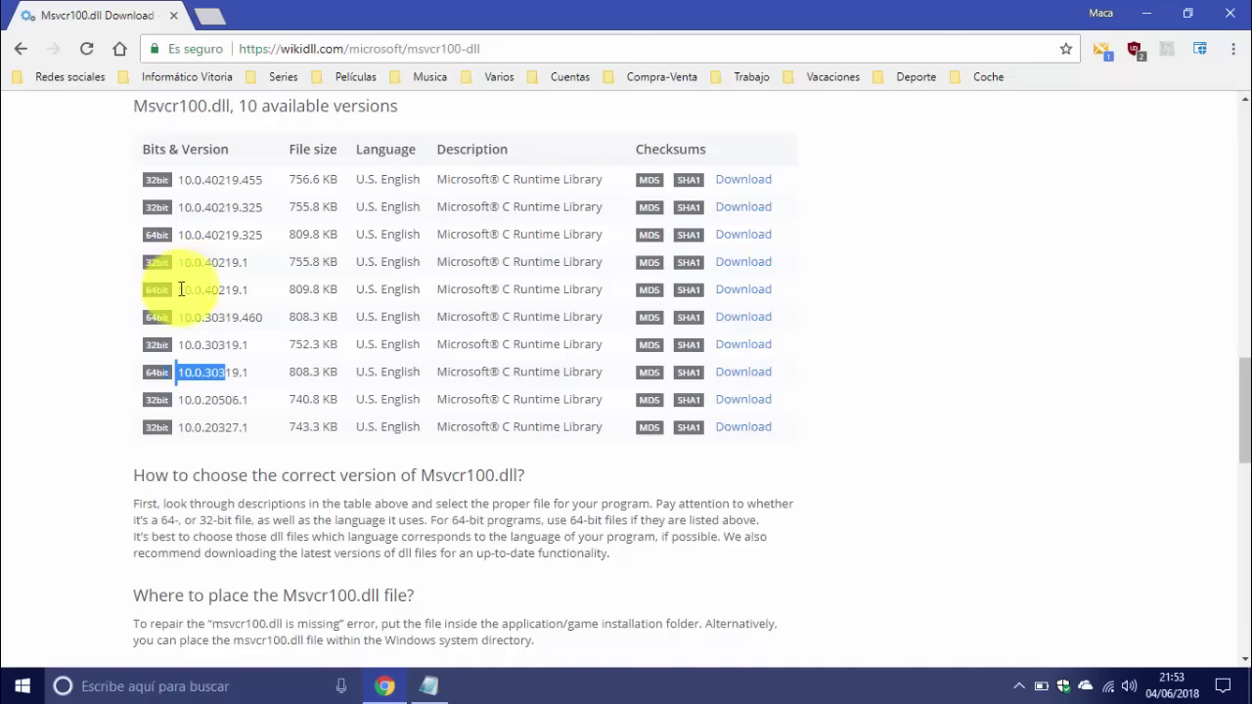
pyautogui.moveTo(176, 290); pyautogui.dragTo(259, 290)
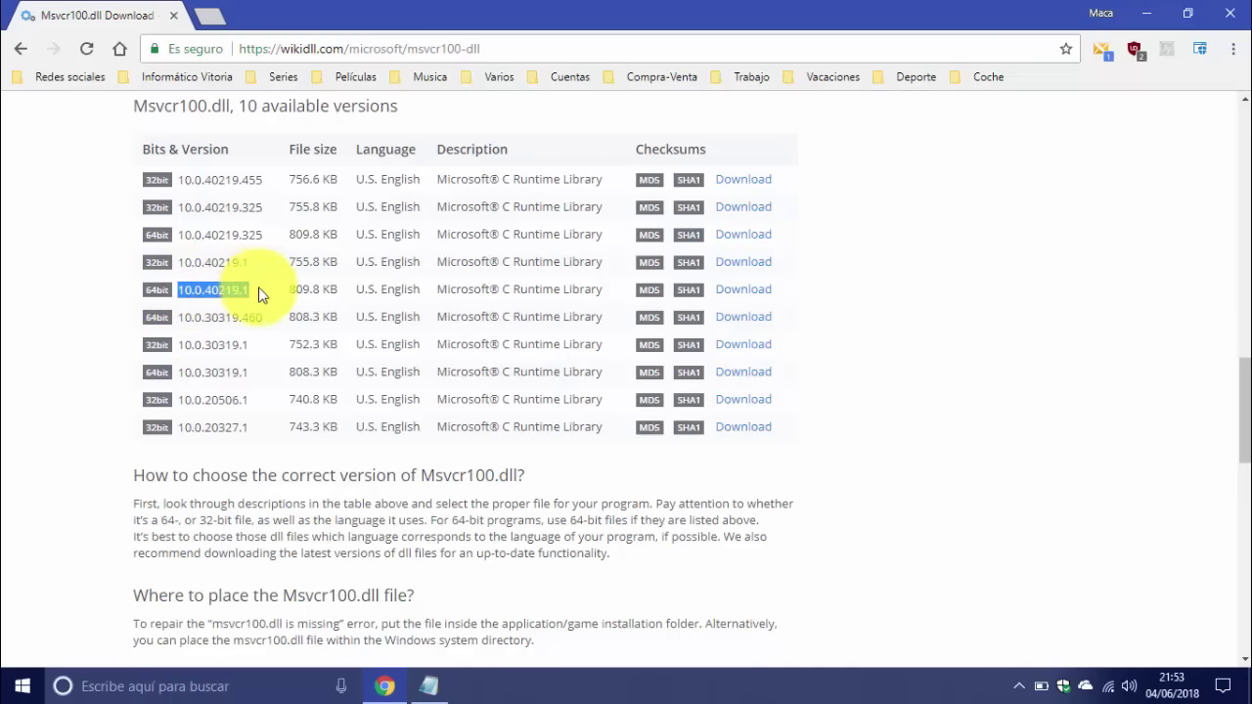
pyautogui.click(225, 428)
pyautogui.moveTo(240, 427); pyautogui.dragTo(185, 427)
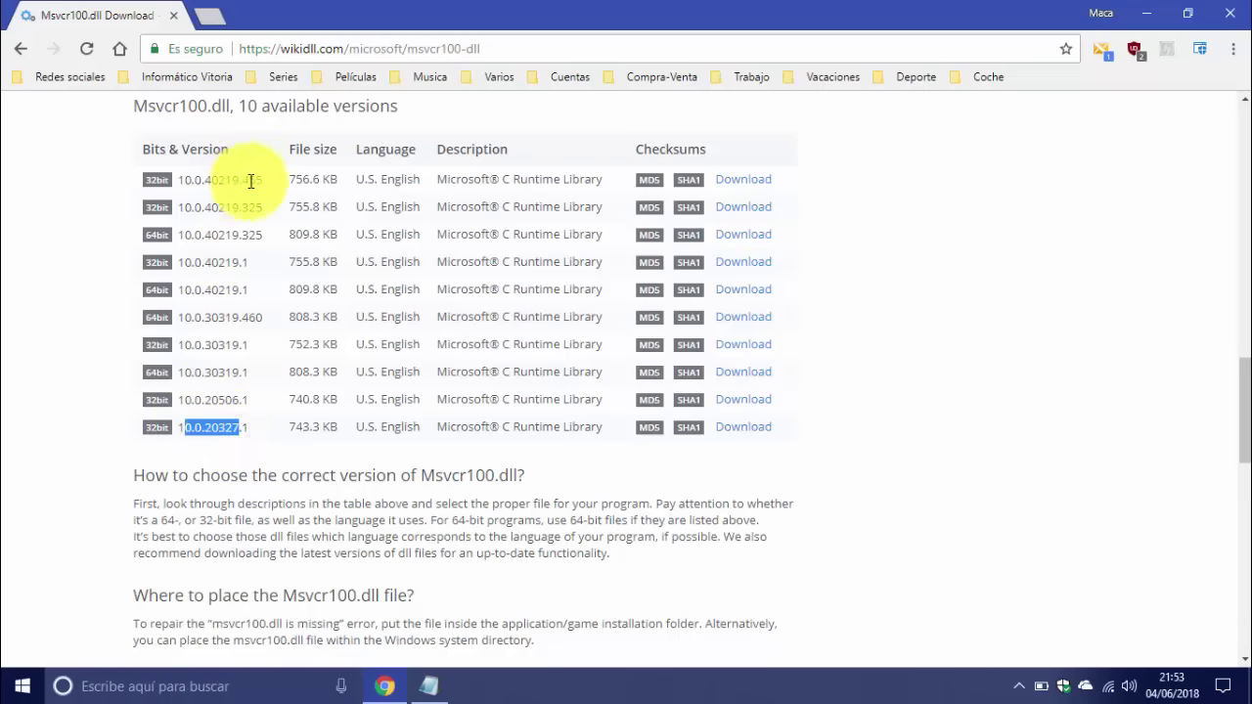
pyautogui.moveTo(183, 181); pyautogui.dragTo(236, 175)
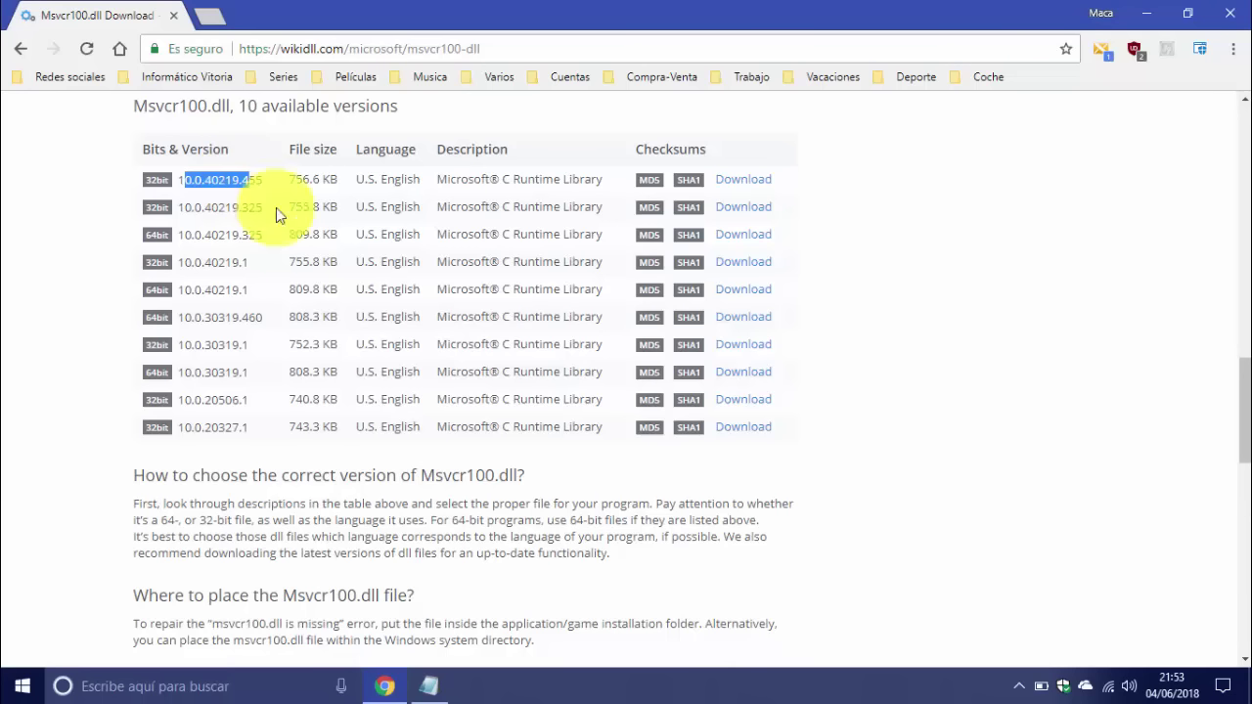
# Check the file size, language and description of the 64-bit version 10.0.40219.1.
pyautogui.click(294, 290)
pyautogui.moveTo(293, 291); pyautogui.dragTo(356, 288)
pyautogui.click(357, 287)
pyautogui.tripleClick(357, 287)
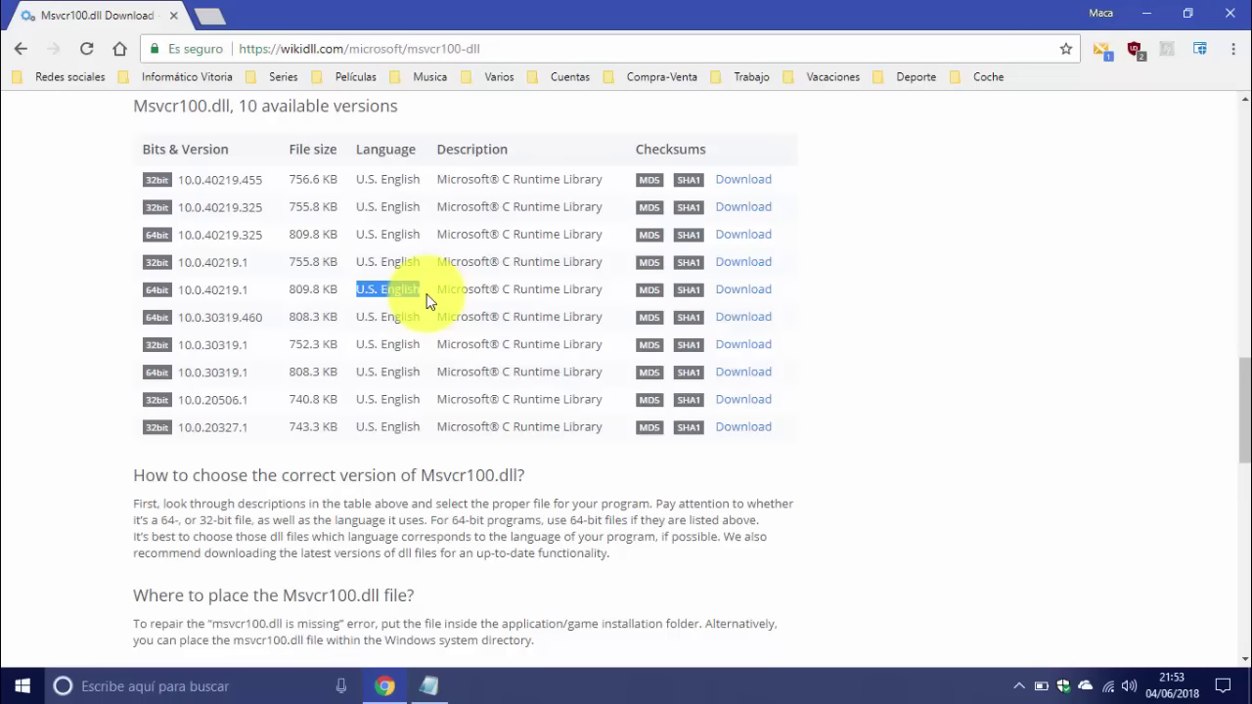
pyautogui.moveTo(461, 290); pyautogui.dragTo(563, 295)
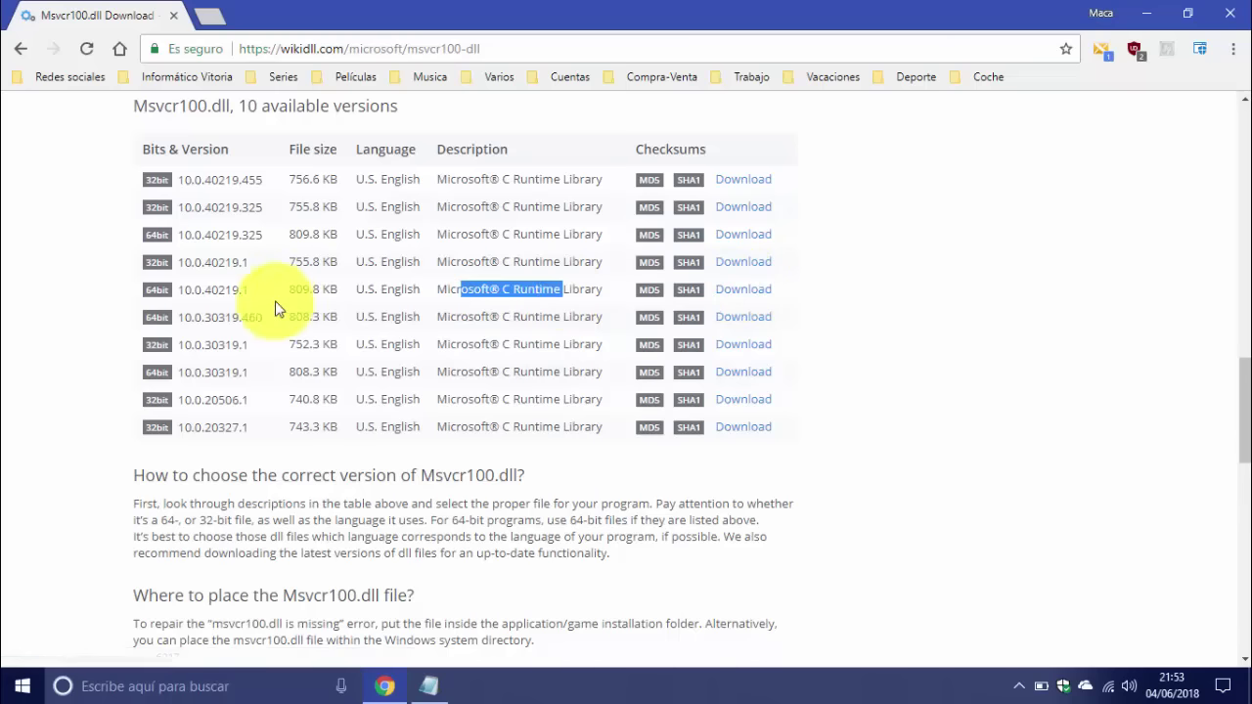
# Download the 64-bit version 10.0.40219.325 of Msvcr100.dll.
pyautogui.click(146, 234)
pyautogui.moveTo(146, 234); pyautogui.dragTo(778, 240)
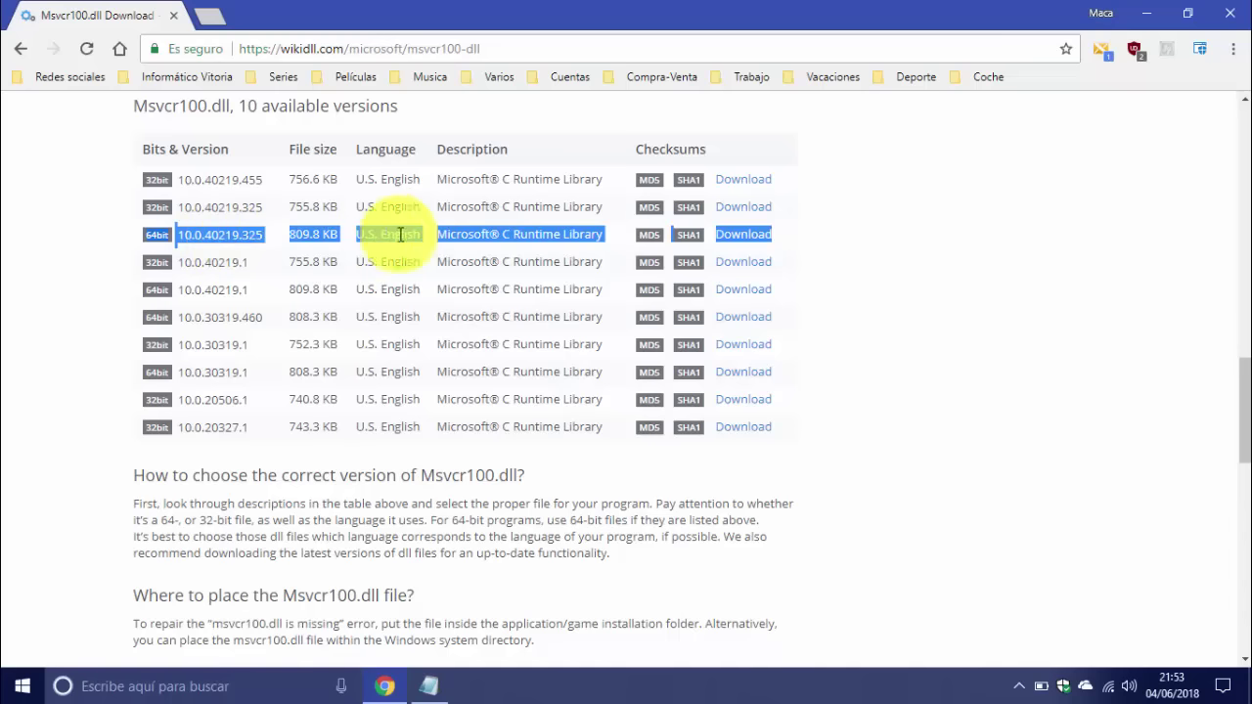
pyautogui.click(745, 238)
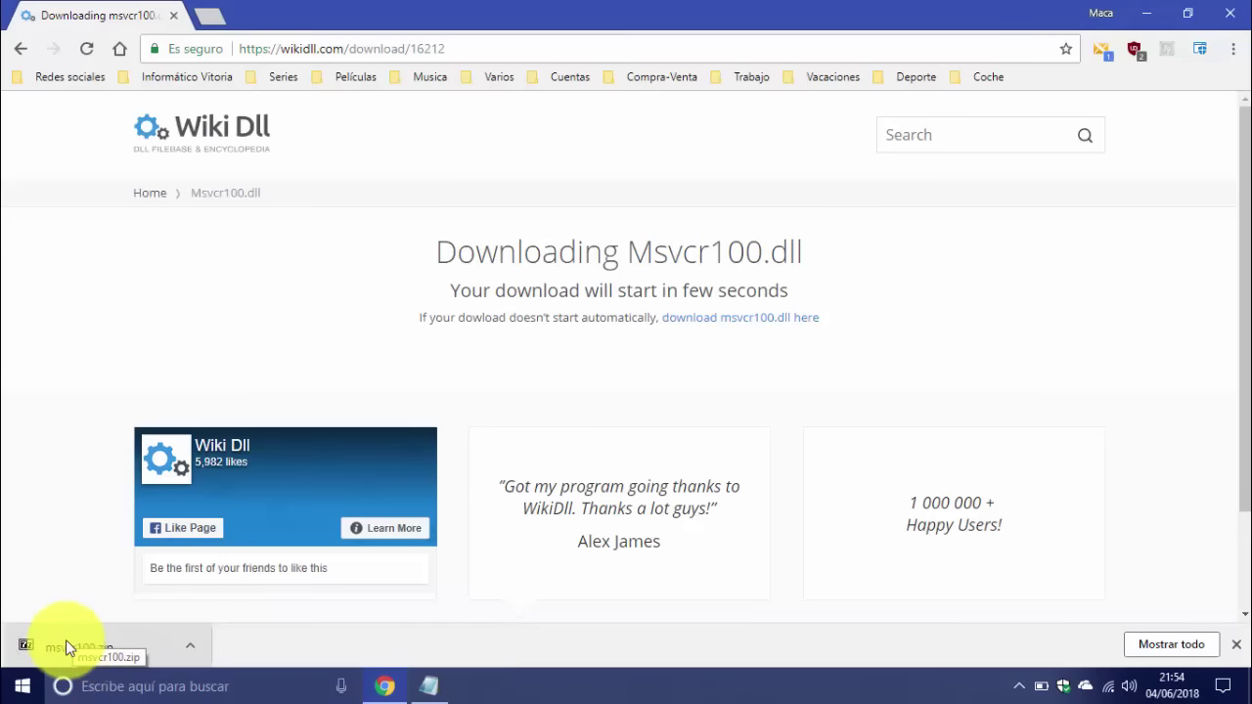
# Open the downloaded msvcr100.zip, extract msvcr100.dll to the desktop and close the archive window.
pyautogui.click(65, 642)
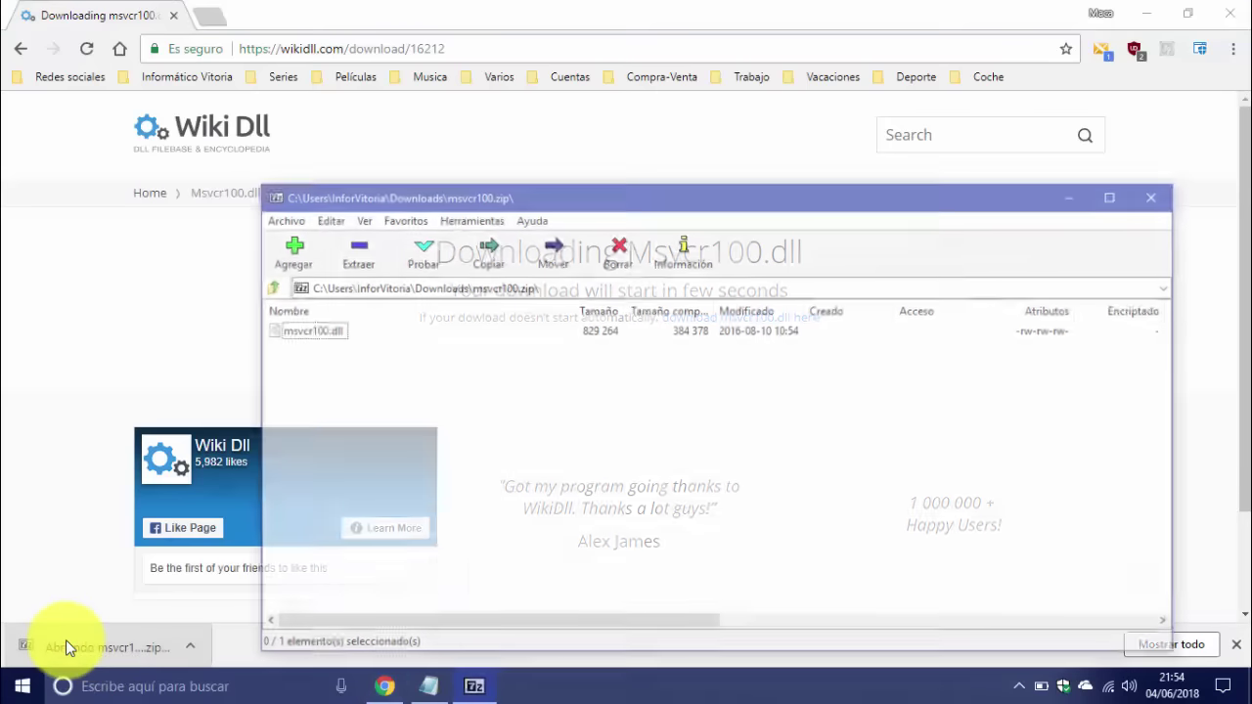
pyautogui.click(1157, 8)
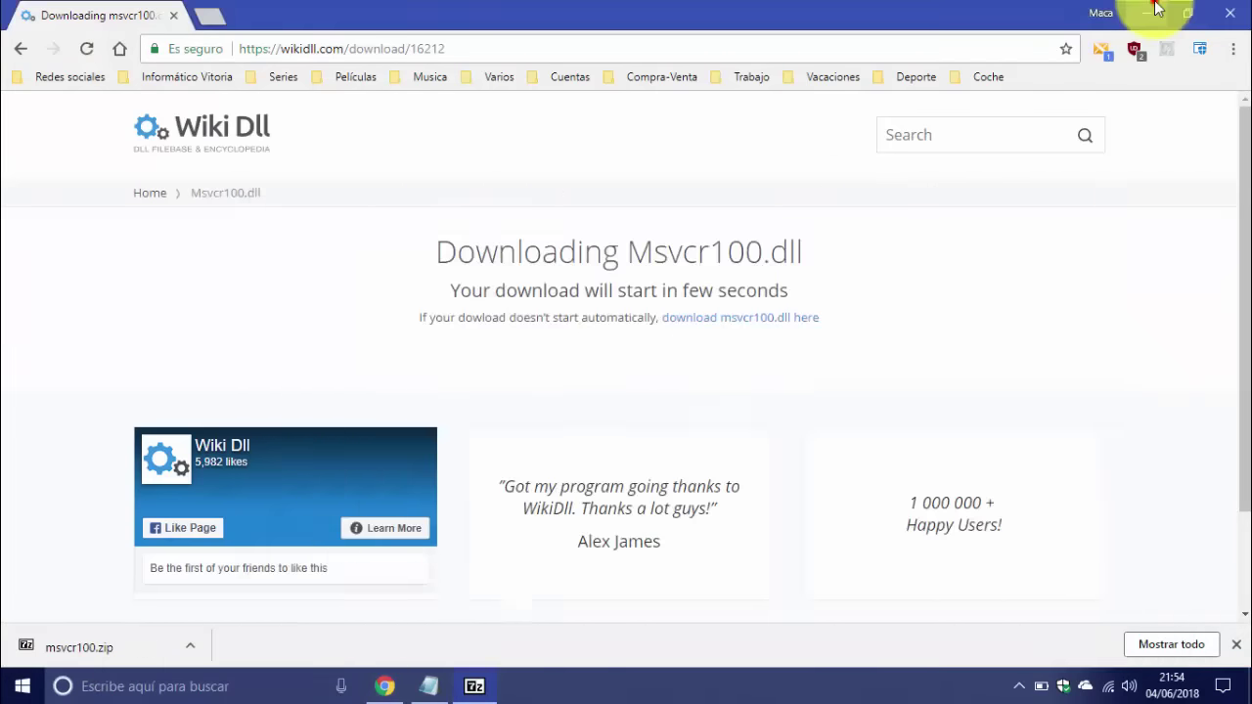
pyautogui.click(1157, 8)
pyautogui.moveTo(299, 333); pyautogui.dragTo(319, 108)
pyautogui.click(394, 85)
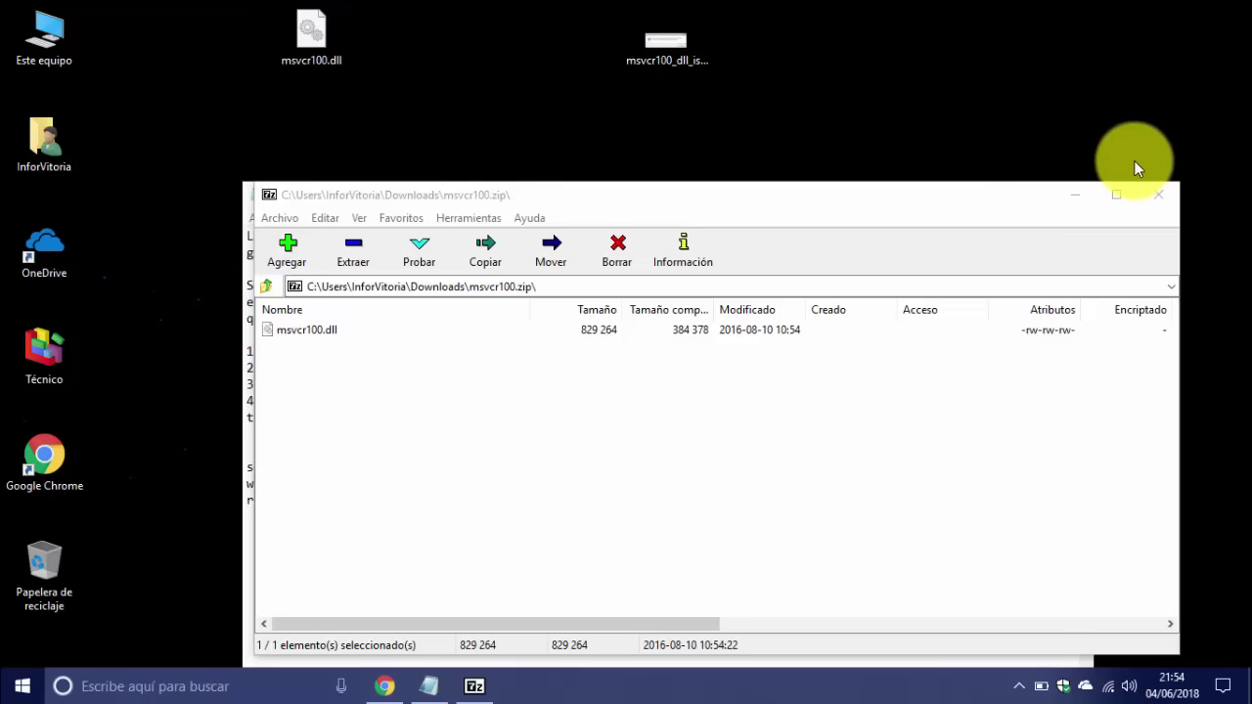
pyautogui.click(1156, 192)
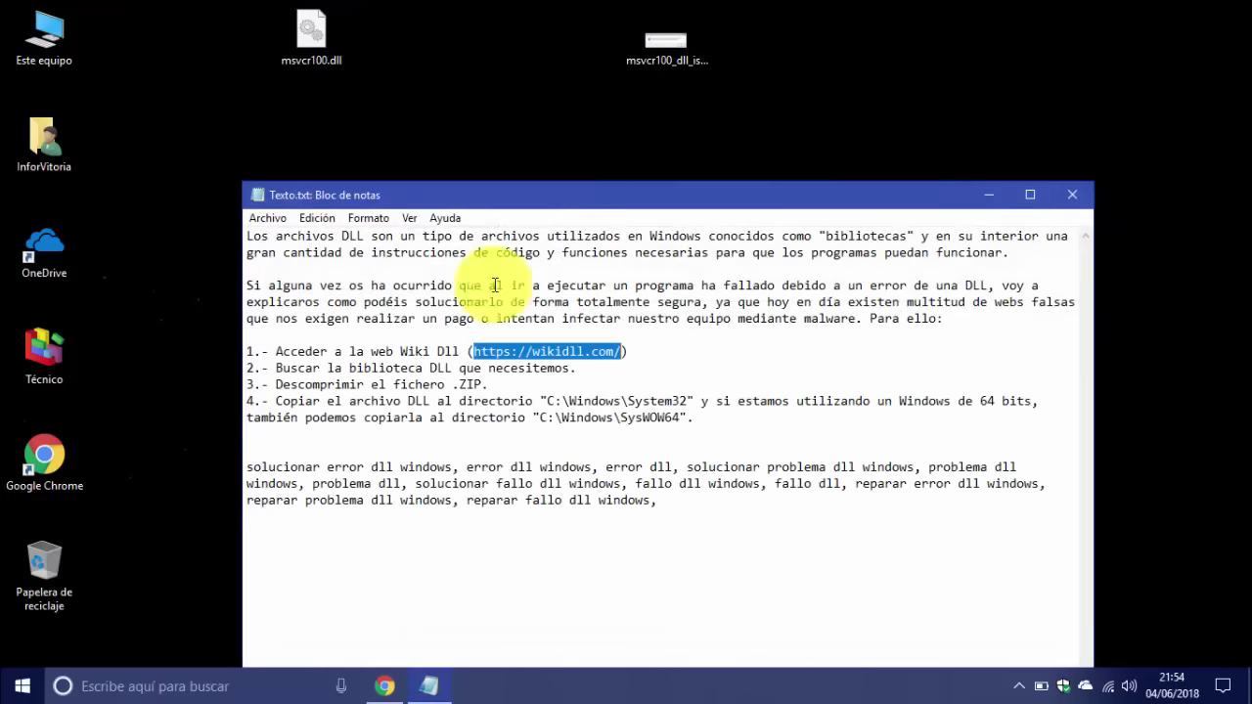
# Review in step 4 of the Texto.txt notes the target directories for the DLL file.
pyautogui.click(793, 400)
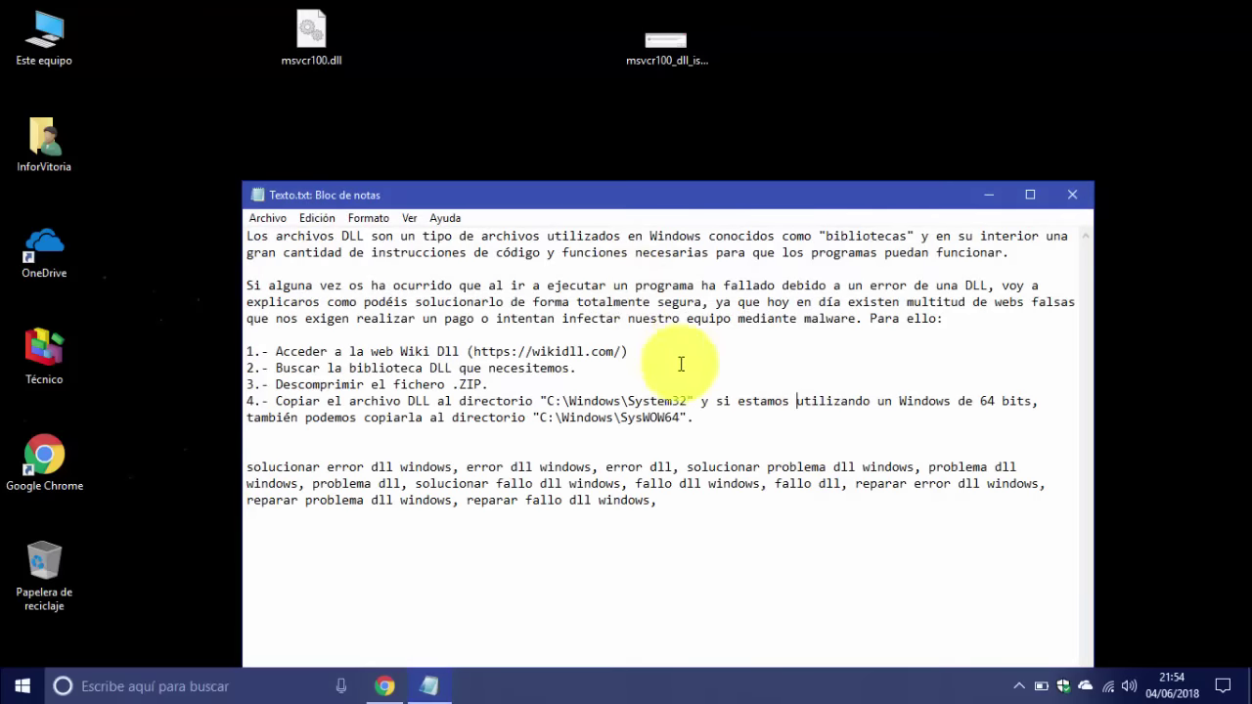
pyautogui.moveTo(691, 403); pyautogui.dragTo(547, 403)
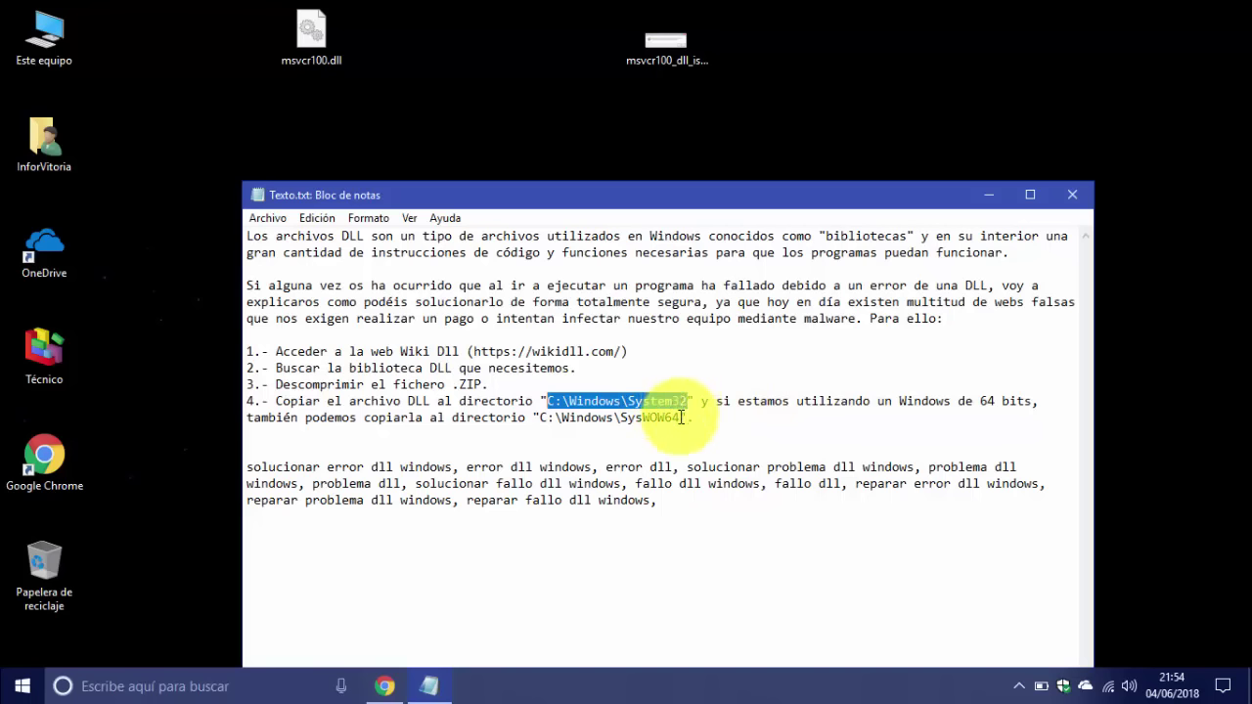
pyautogui.moveTo(682, 418); pyautogui.dragTo(624, 420)
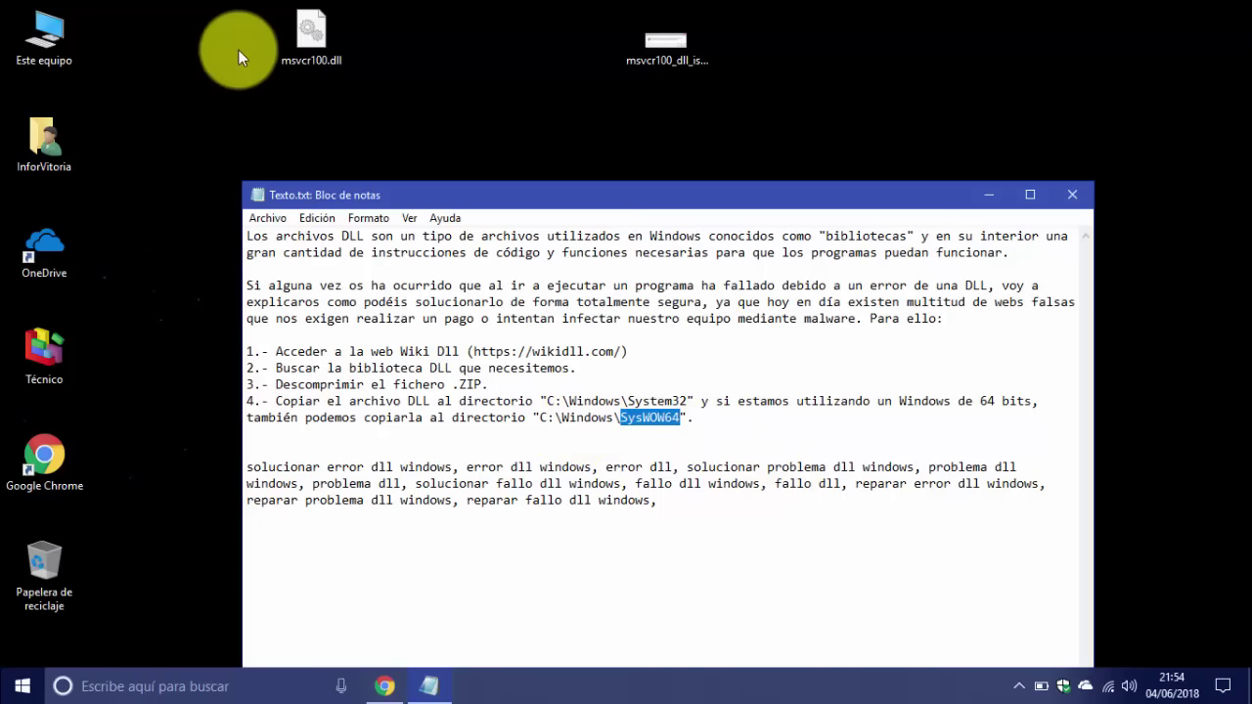
# Copy the msvcr100.dll file on the desktop to the clipboard.
pyautogui.doubleClick(312, 34)
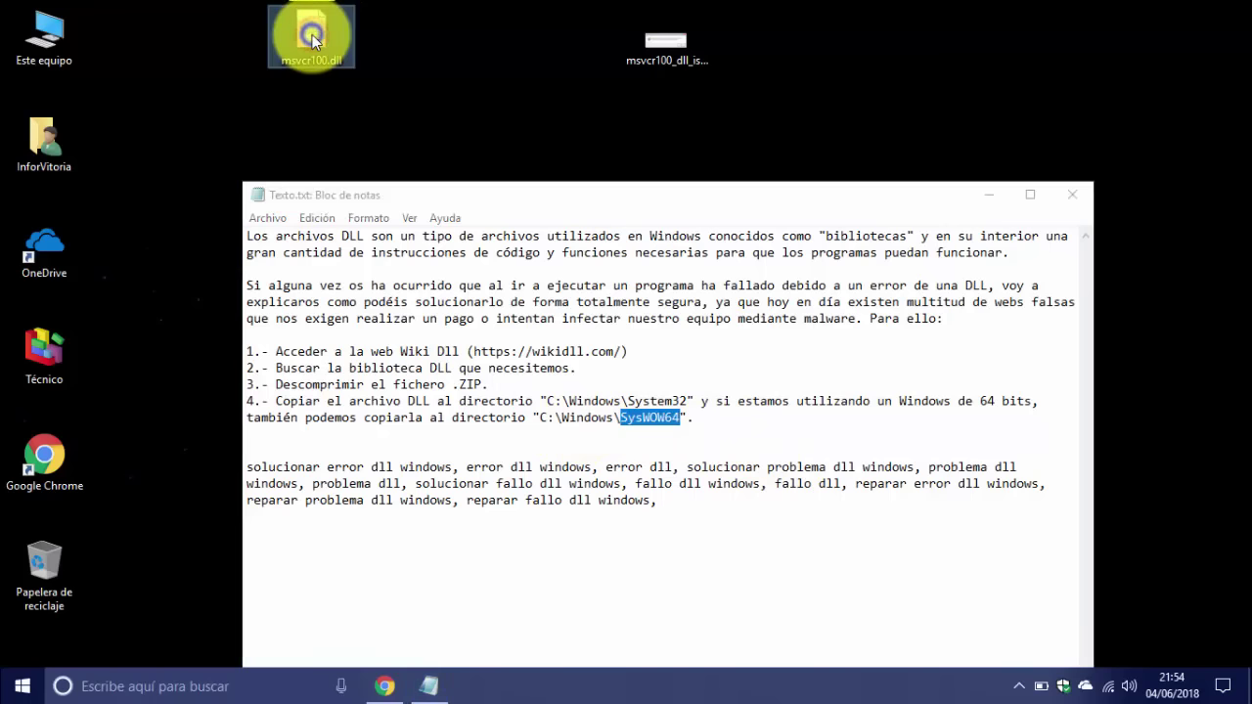
pyautogui.rightClick(312, 34)
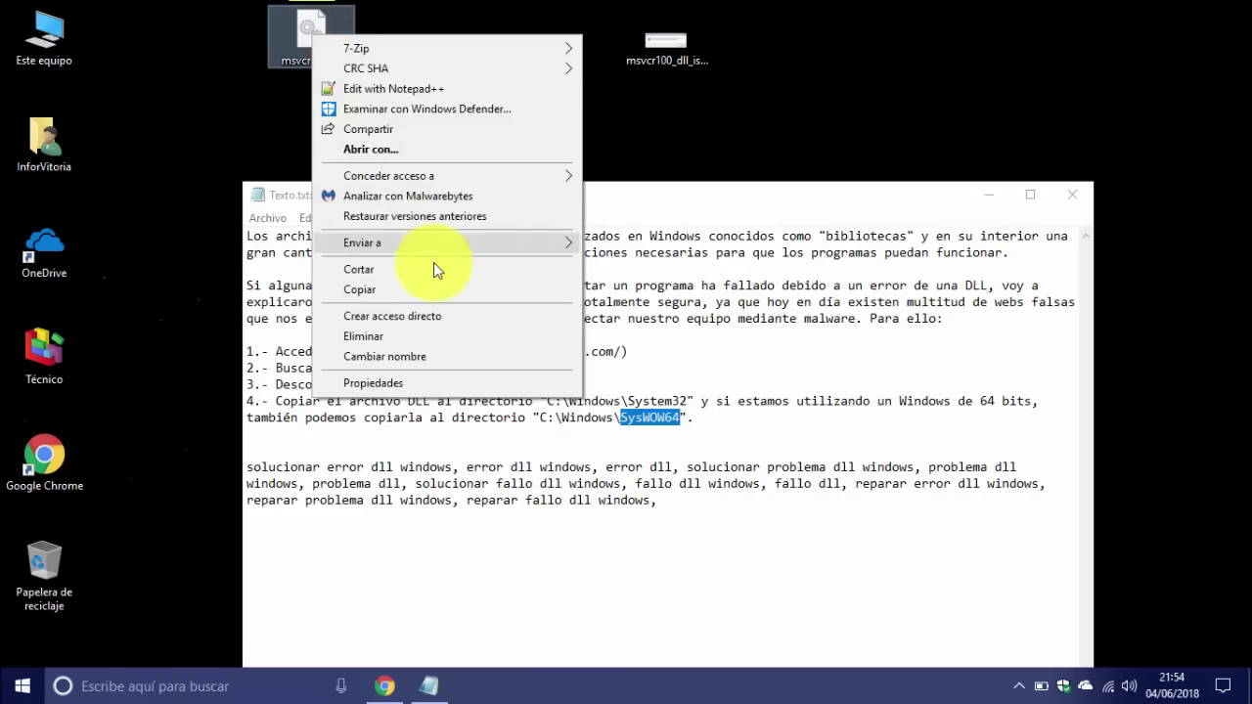
pyautogui.click(381, 289)
# Open the folder C:\Windows\System32 from Este equipo.
pyautogui.doubleClick(61, 28)
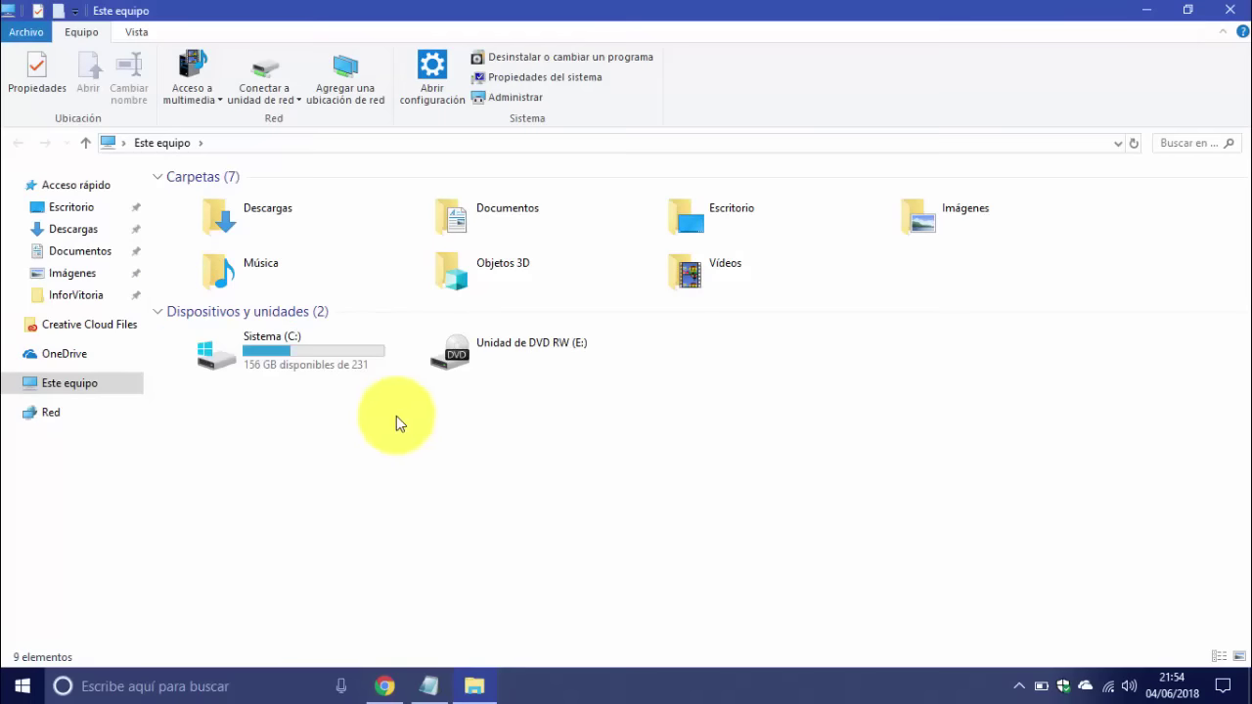
pyautogui.doubleClick(262, 356)
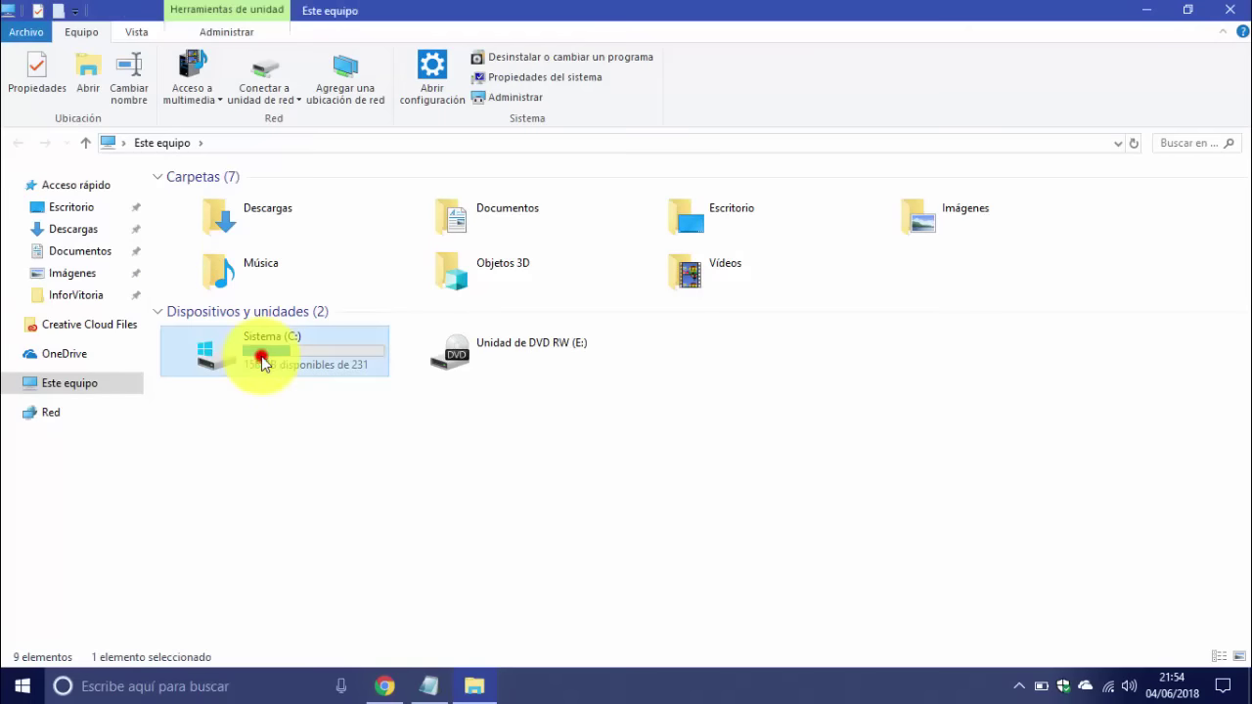
pyautogui.click(216, 336)
pyautogui.doubleClick(216, 336)
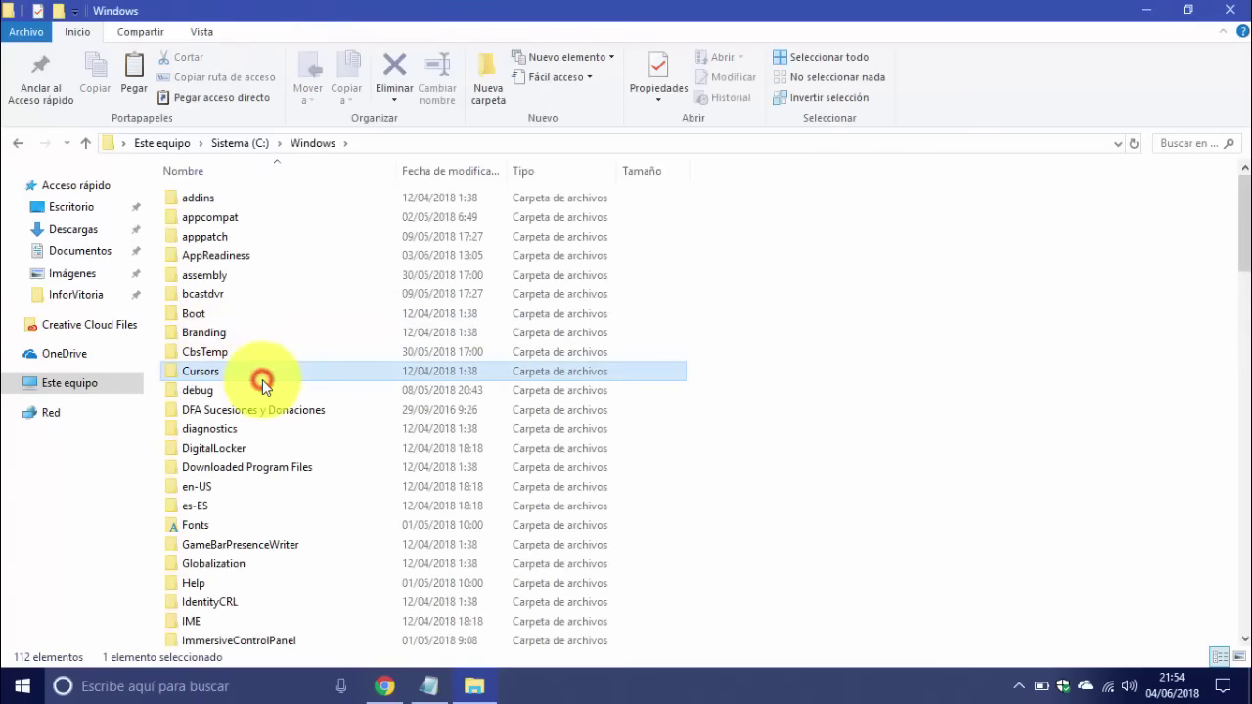
pyautogui.write('sche')
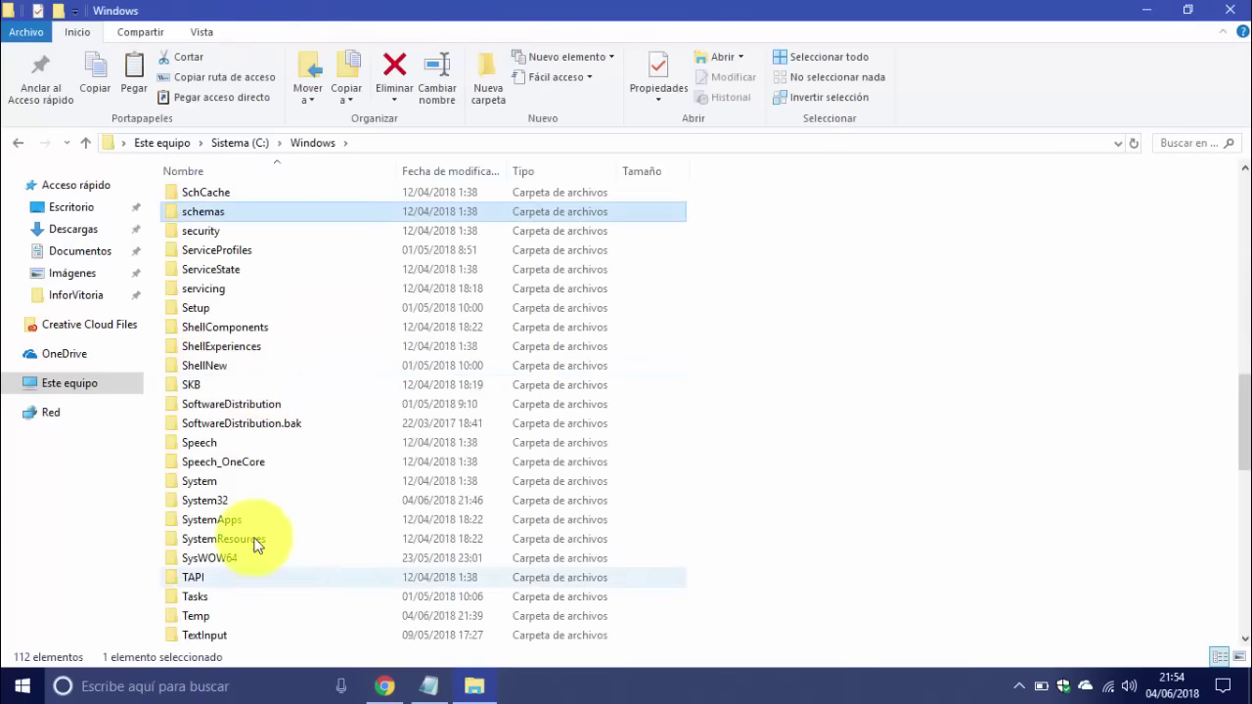
pyautogui.click(224, 500)
pyautogui.doubleClick(224, 500)
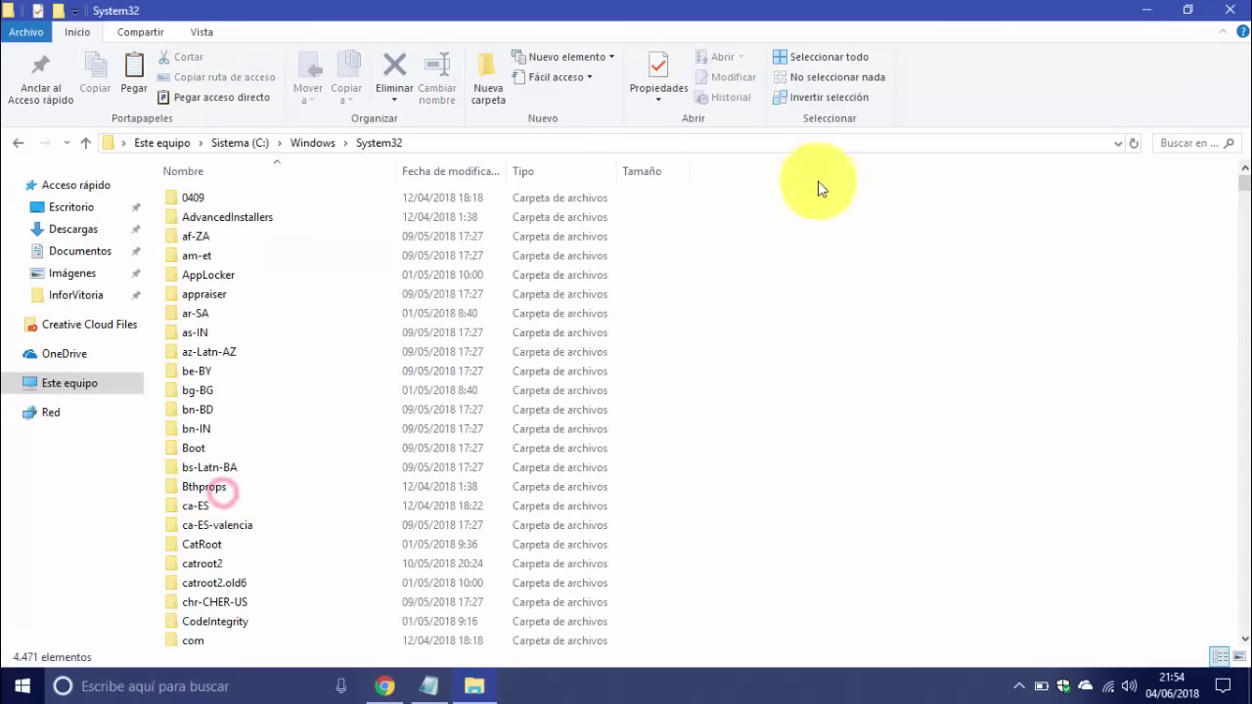
# Try to paste msvcr100.dll into System32 and cancel the file replacement.
pyautogui.rightClick(858, 281)
pyautogui.click(912, 383)
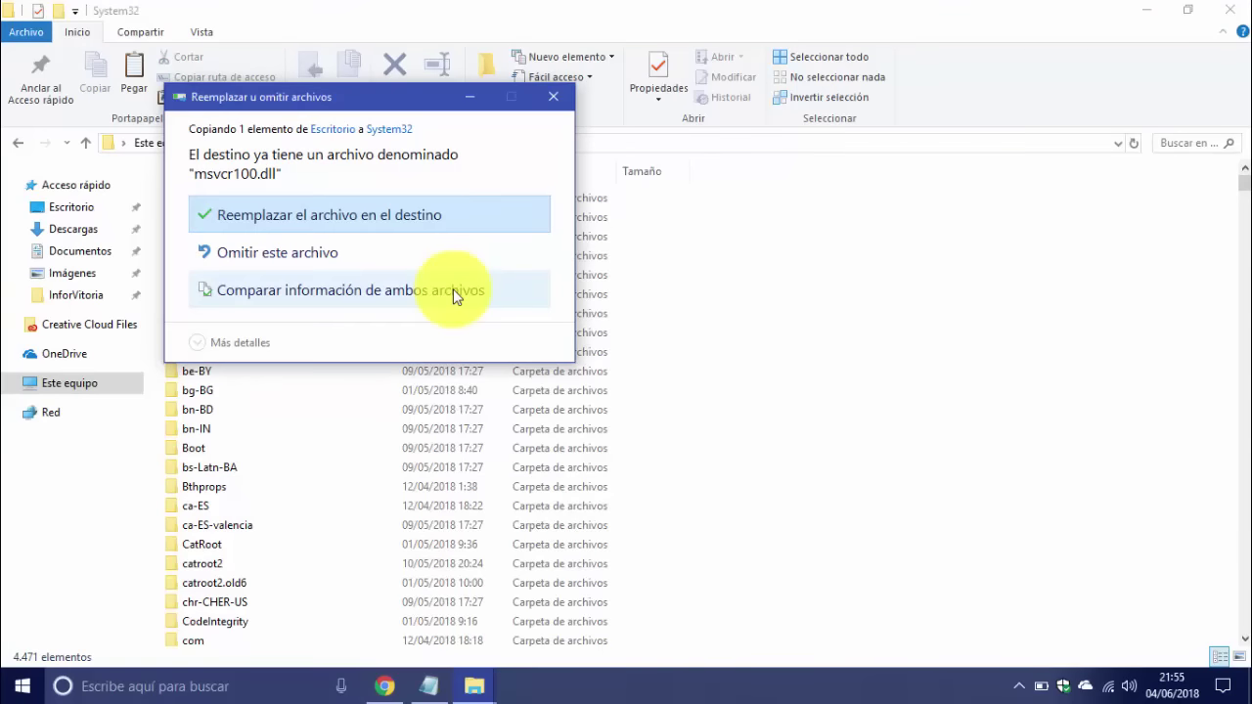
pyautogui.click(551, 101)
# Go back to the Windows folder and open its SysWOW64 subfolder.
pyautogui.click(17, 142)
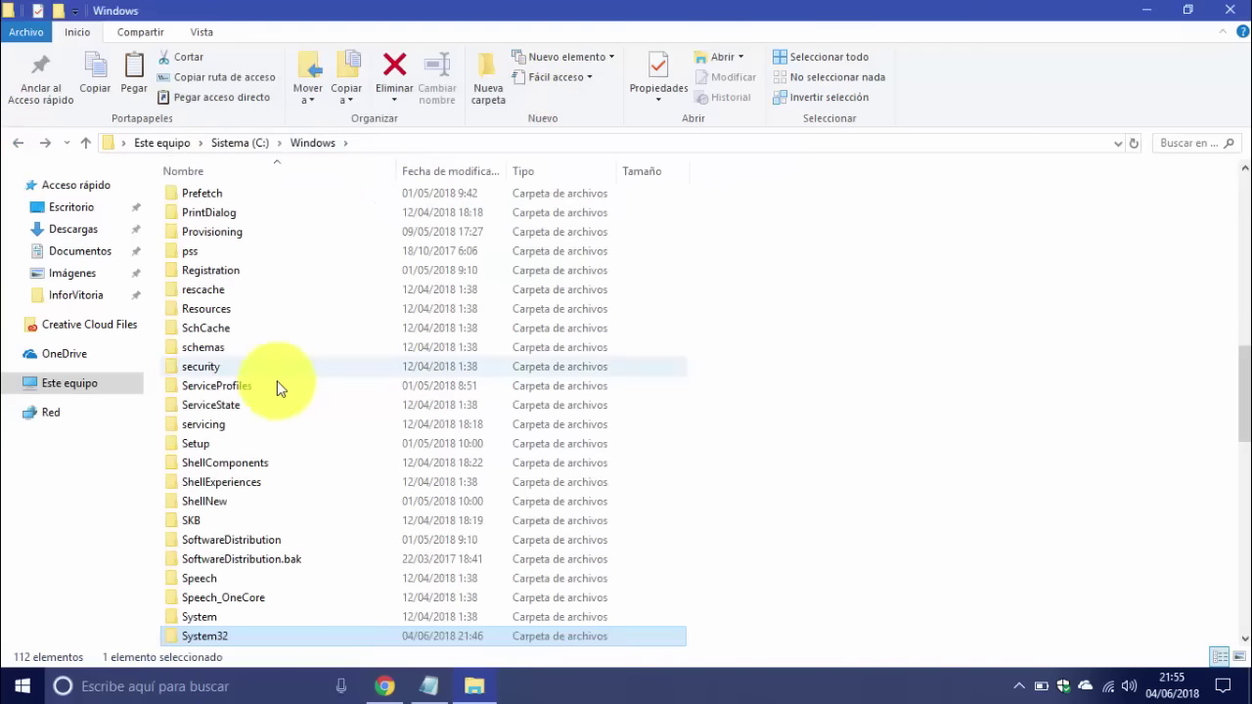
pyautogui.click(338, 442)
pyautogui.write('skbte')
pyautogui.press('Down')
pyautogui.press('Down')
pyautogui.press('Down')
pyautogui.press('Down')
pyautogui.press('Up')
pyautogui.press('Up')
pyautogui.press('Up')
pyautogui.press('Up')
pyautogui.press('Up')
pyautogui.press('Up')
pyautogui.press('Up')
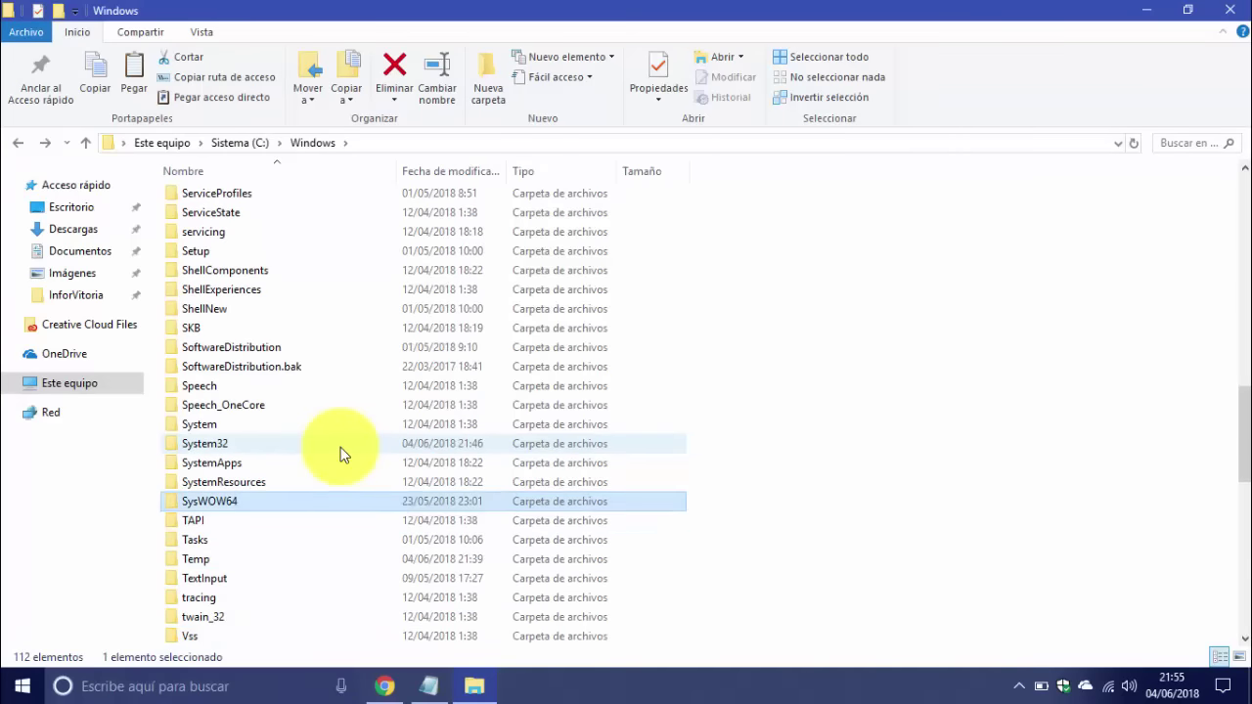
pyautogui.press('Return')
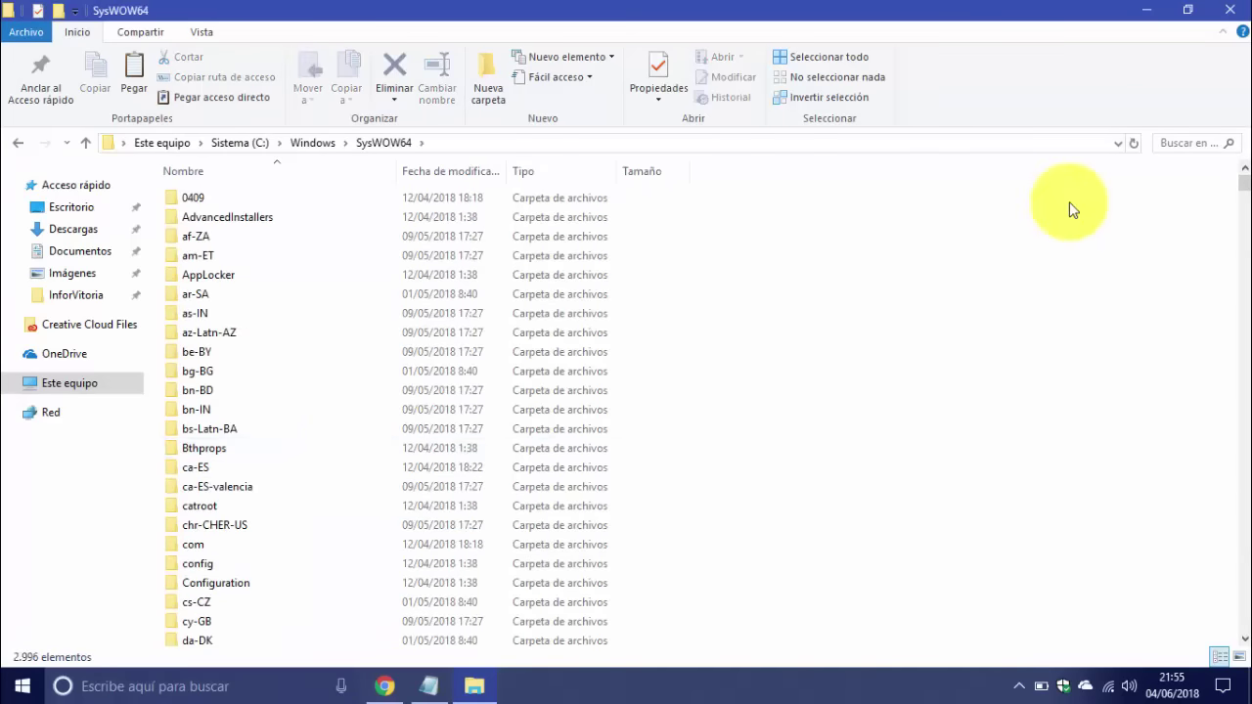
# Try to paste msvcr100.dll into SysWOW64, cancel the replacement, close the folder window and return to the notes.
pyautogui.rightClick(955, 279)
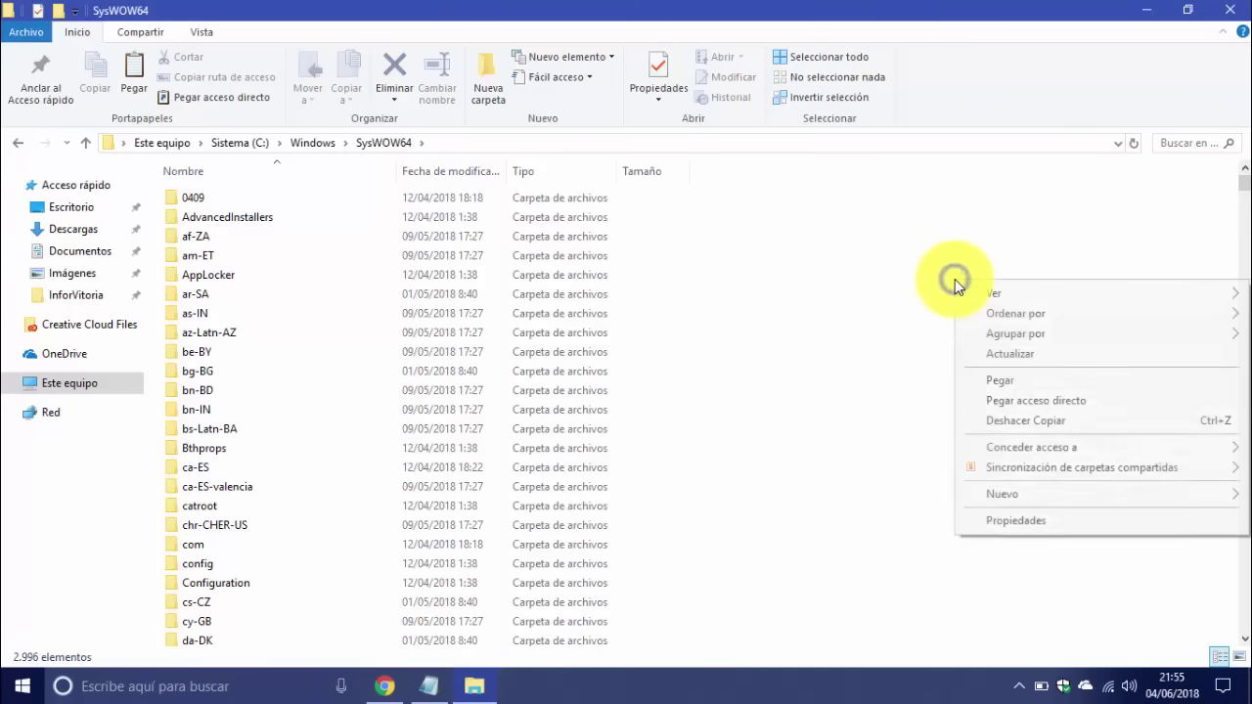
pyautogui.click(997, 383)
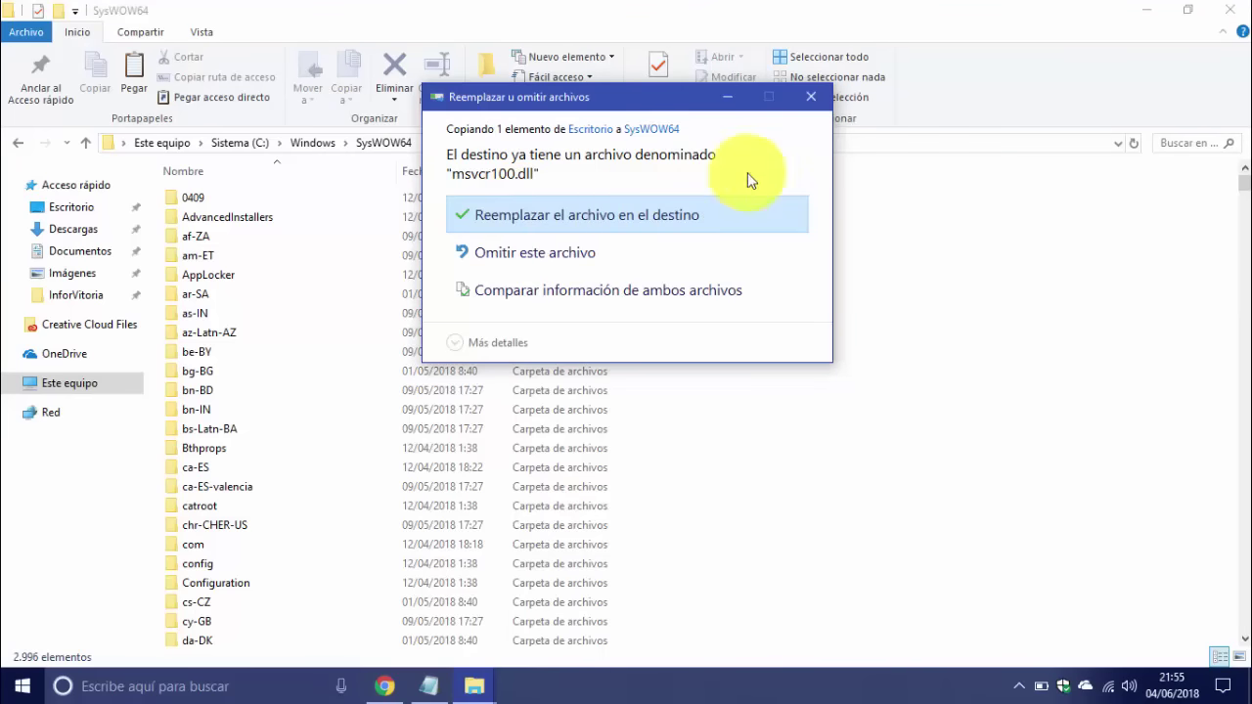
pyautogui.click(811, 96)
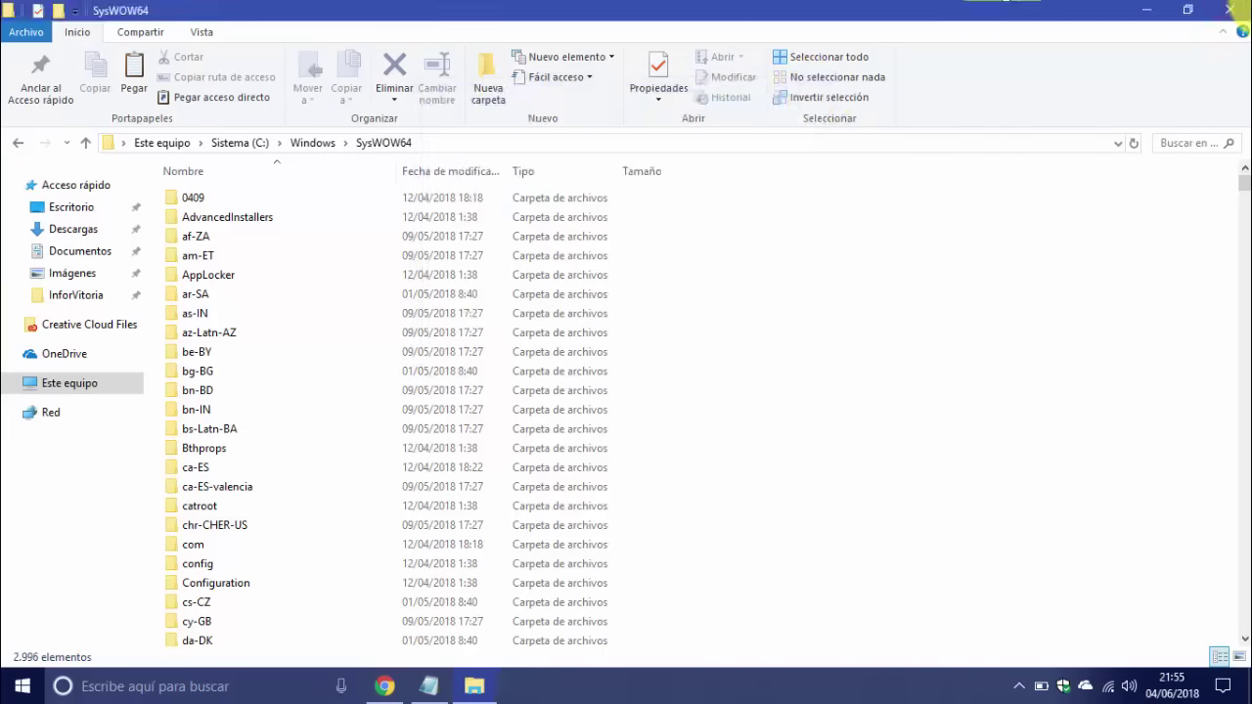
pyautogui.click(1232, 16)
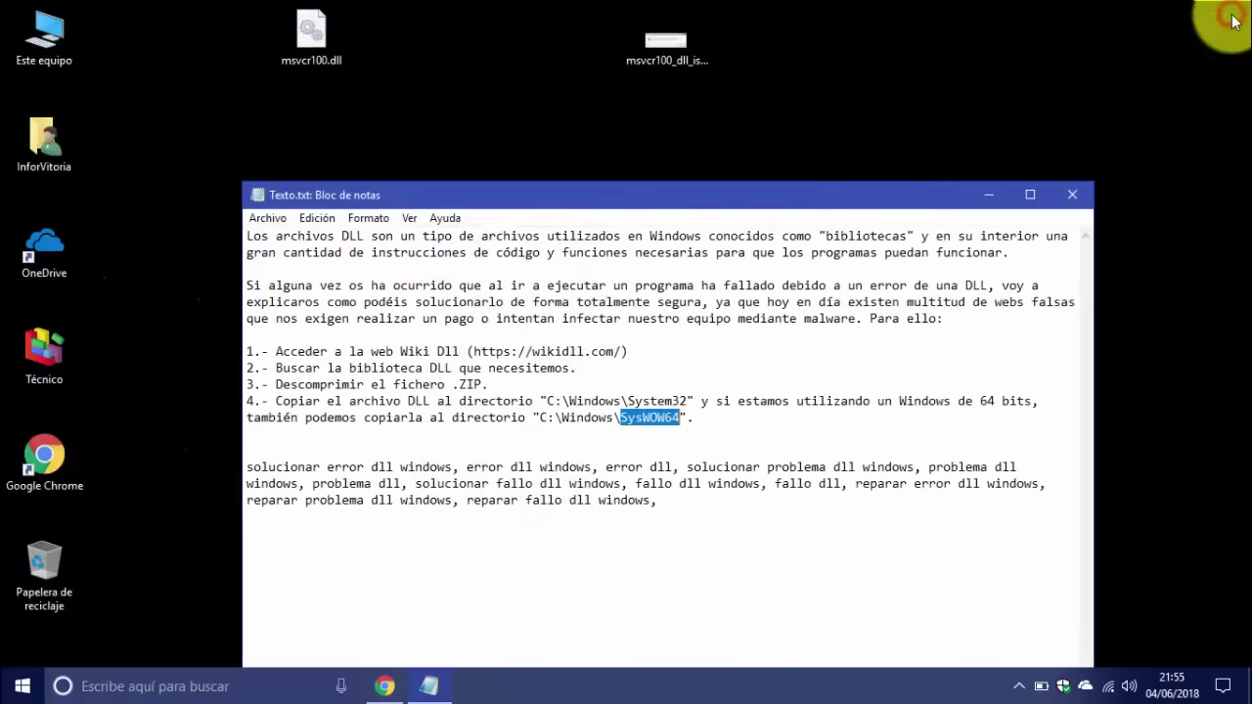
pyautogui.click(711, 421)
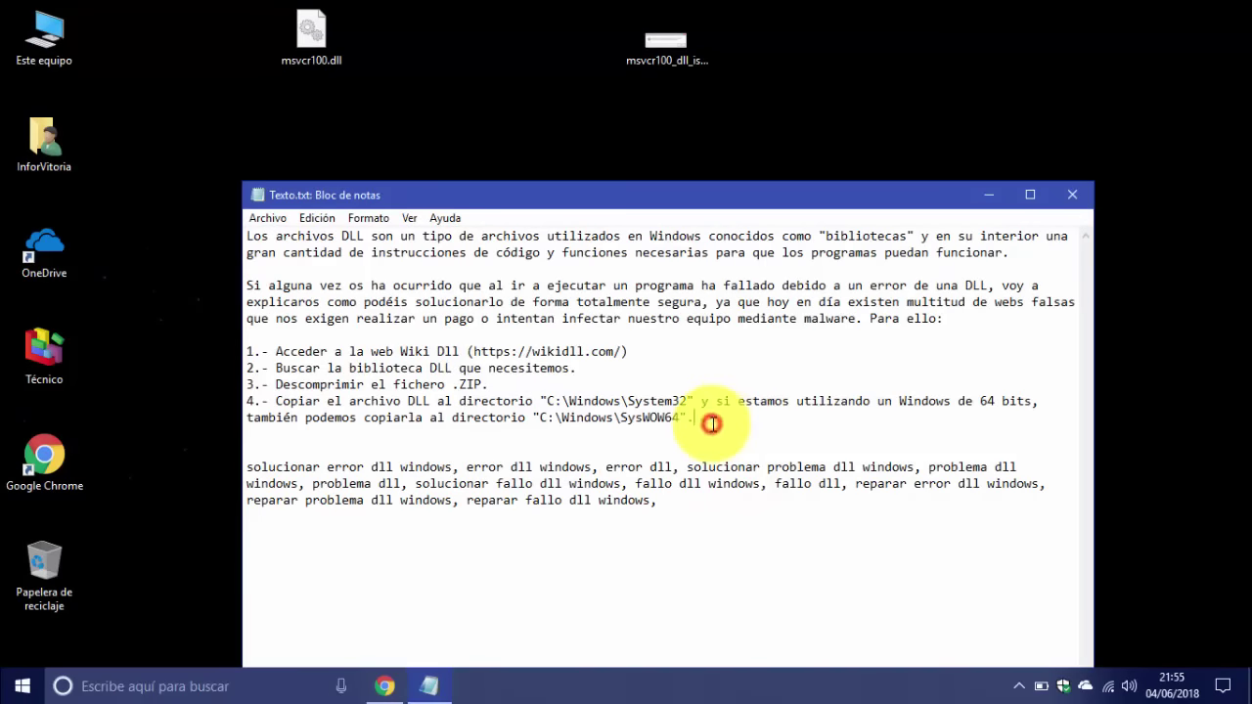